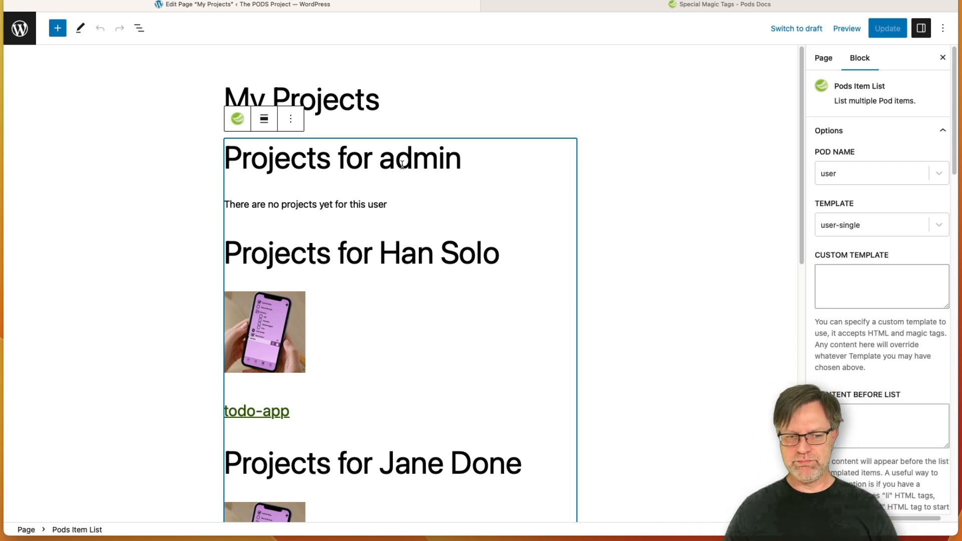
Step: Go to the Where option of the Pods Item List block to start its filter condition
scroll(910, 273, "down", 10)
scroll(903, 275, "down", 13)
left_click(842, 99)
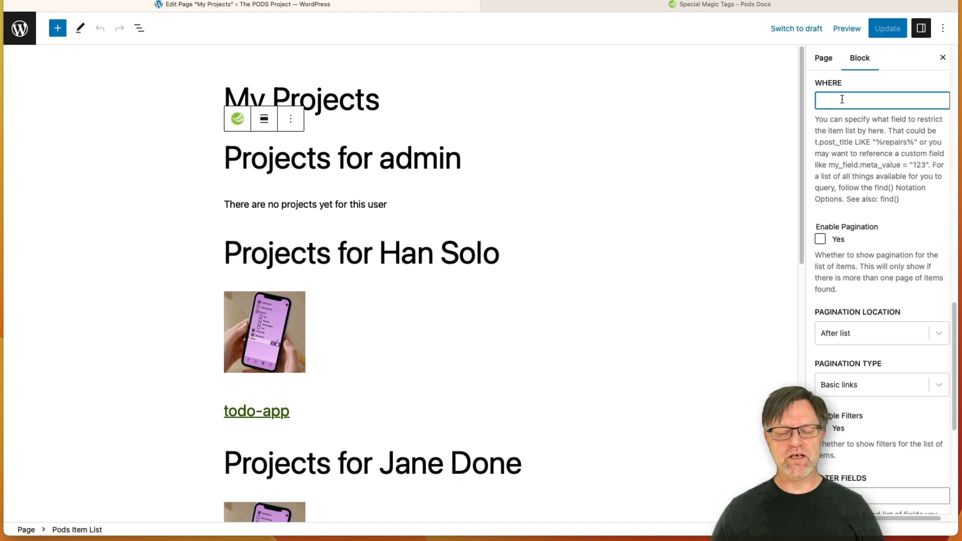
left_click(744, 7)
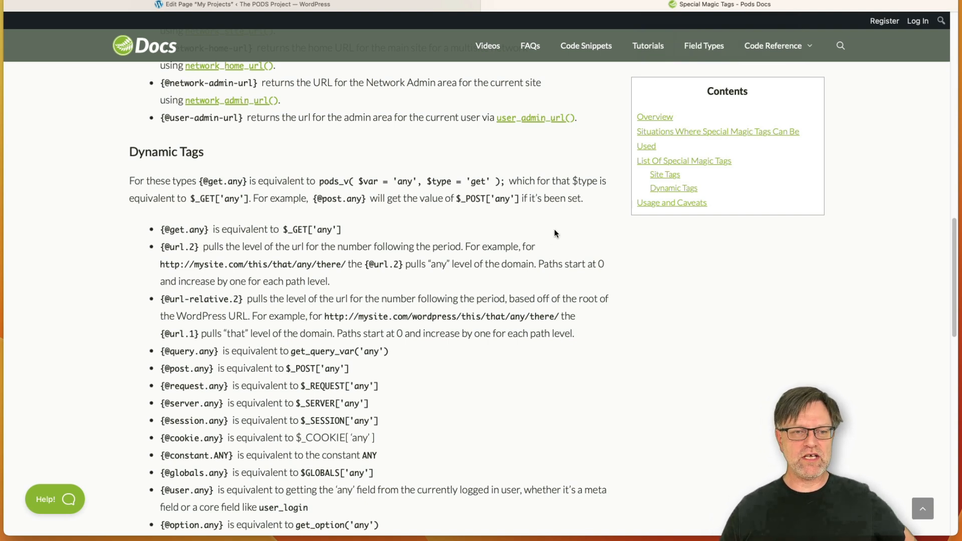
left_click_drag(161, 229, 210, 231)
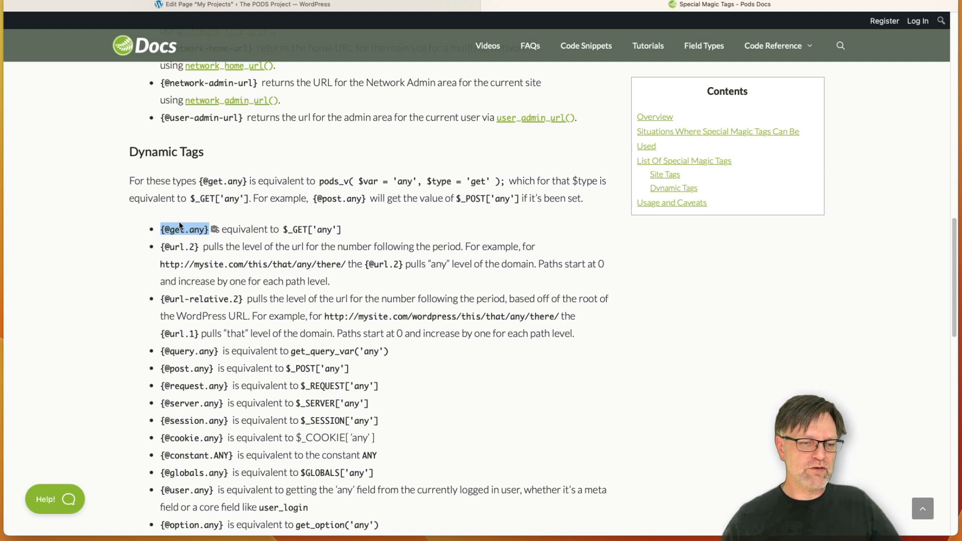
left_click_drag(161, 248, 200, 246)
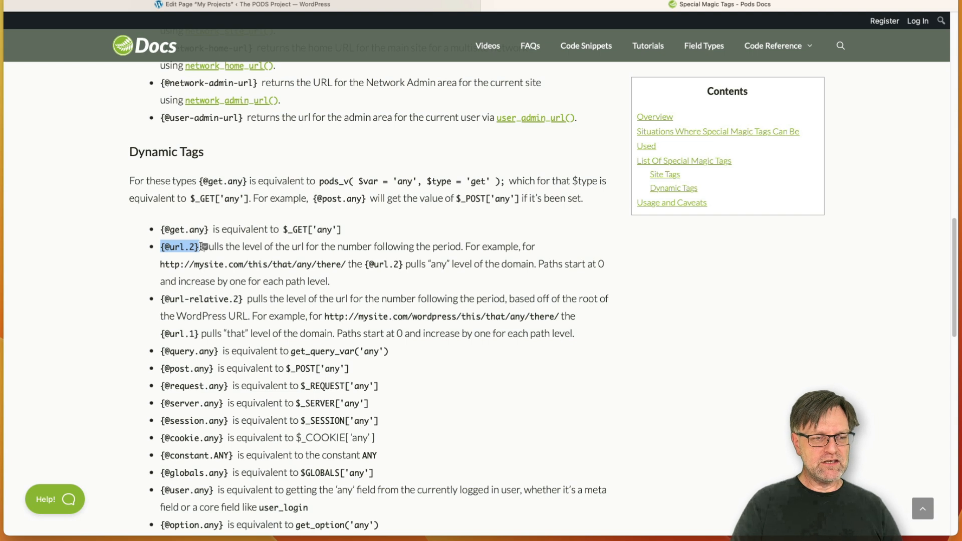
left_click_drag(162, 228, 208, 232)
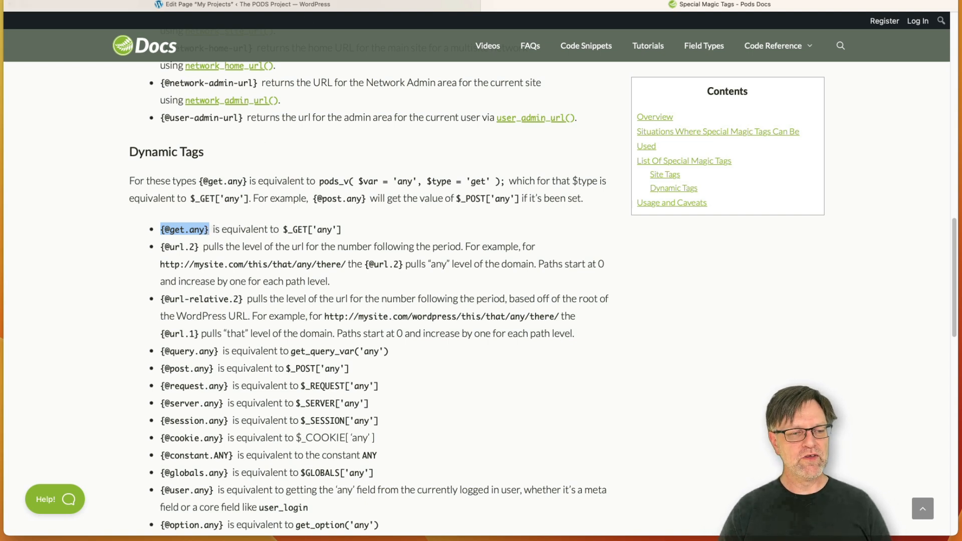
left_click(313, 5)
scroll(862, 436, "down", 10)
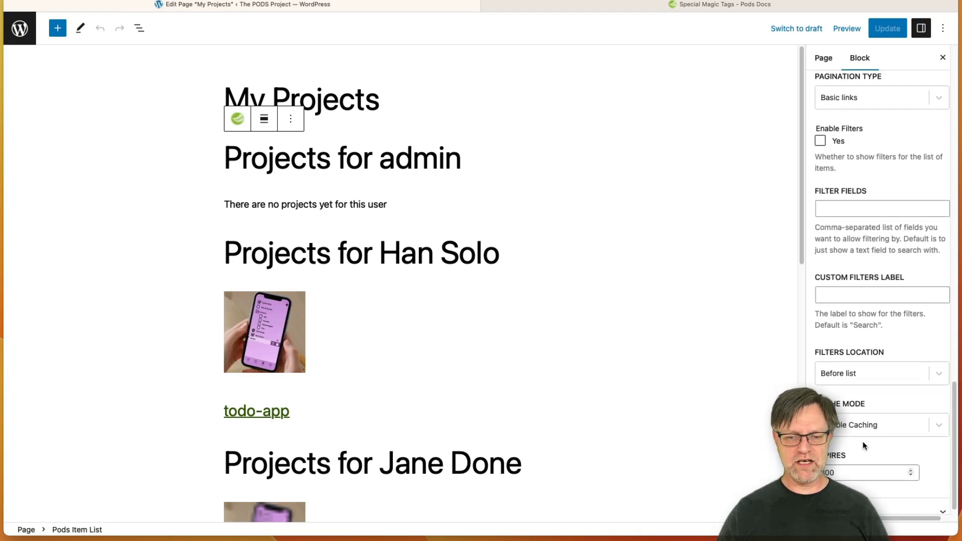
scroll(863, 443, "up", 10)
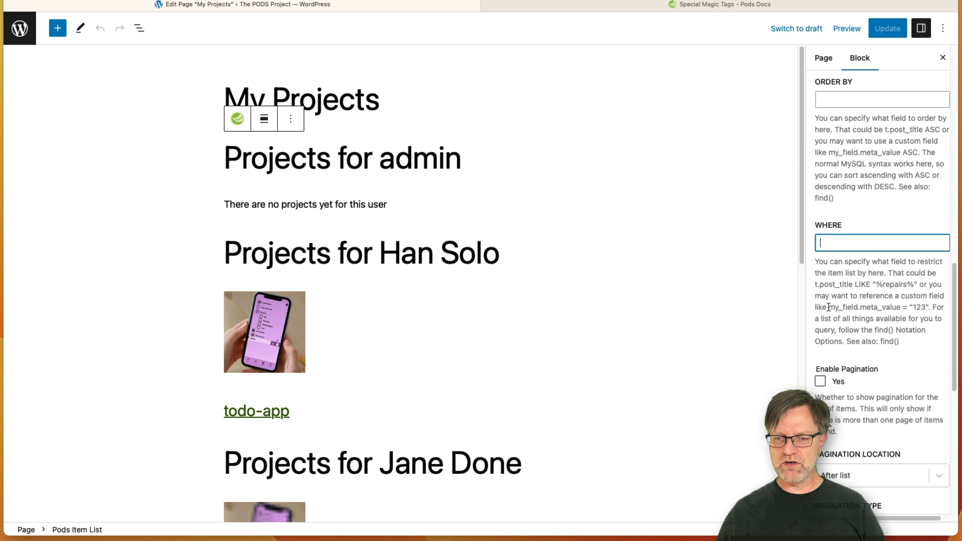
type("{")
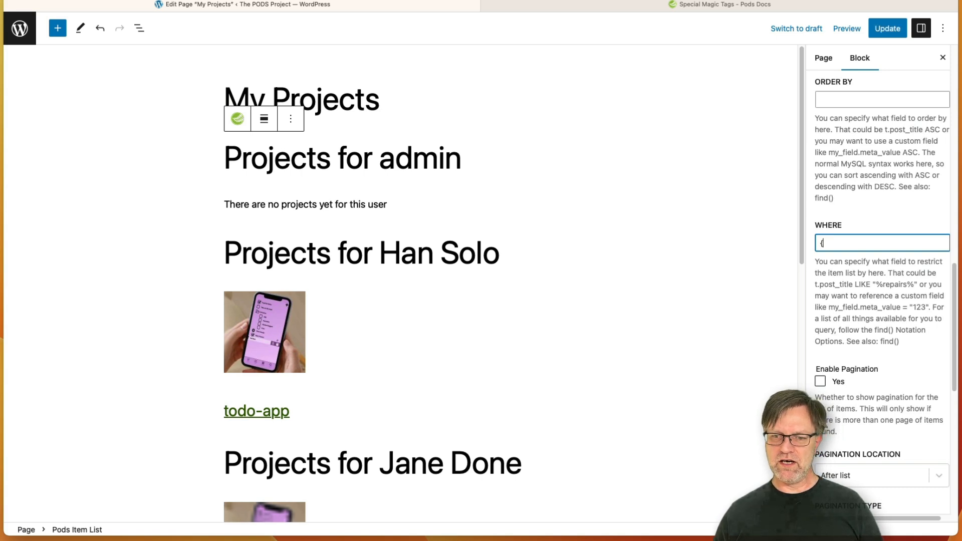
type("@get")
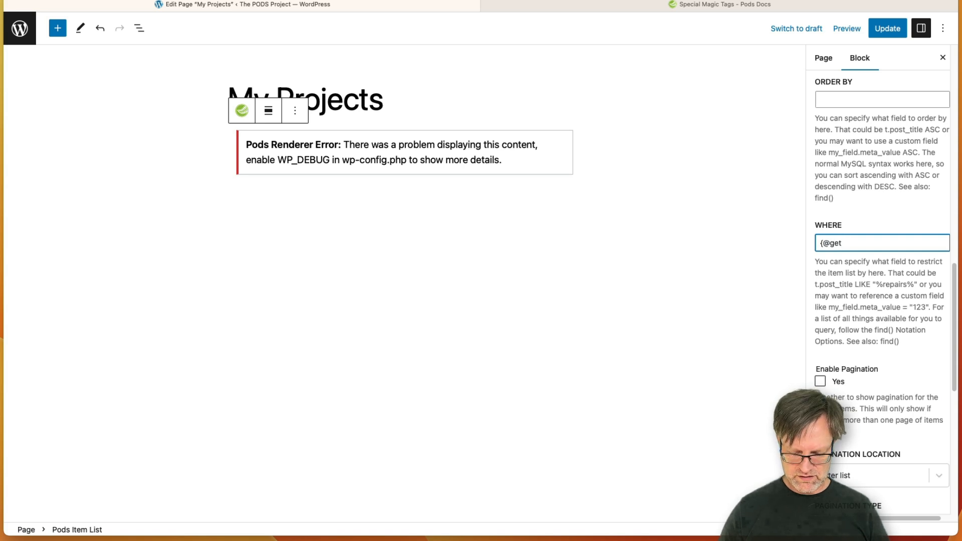
type("id=")
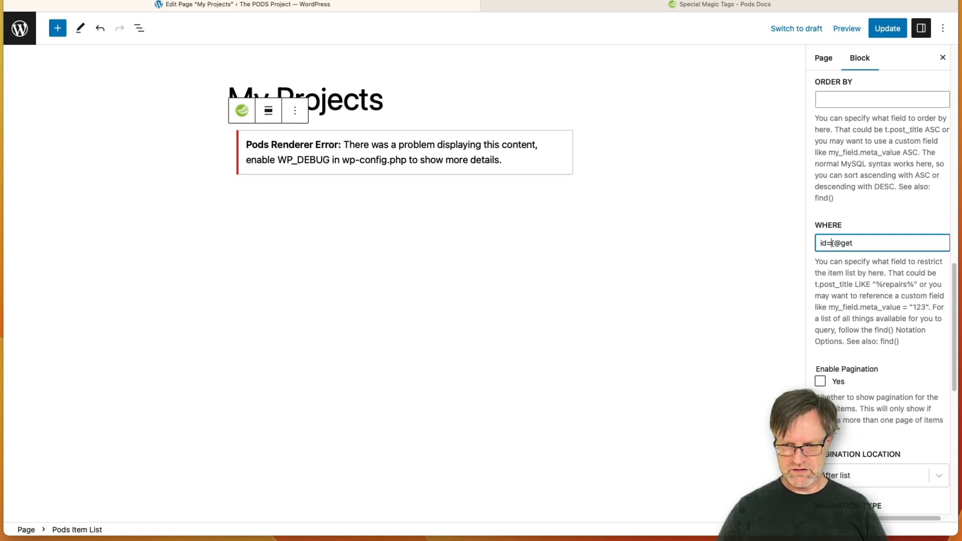
left_click(853, 243)
type(".u")
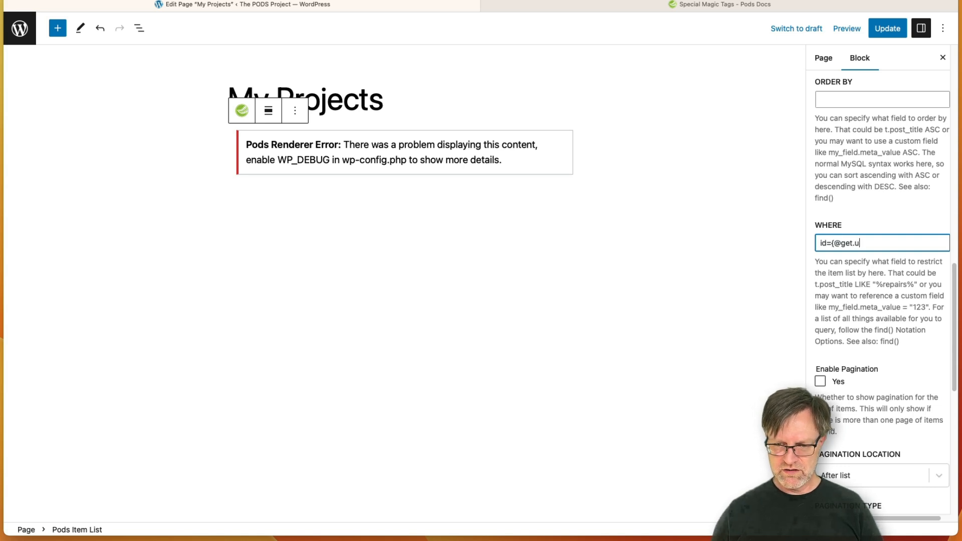
type("ser_id")
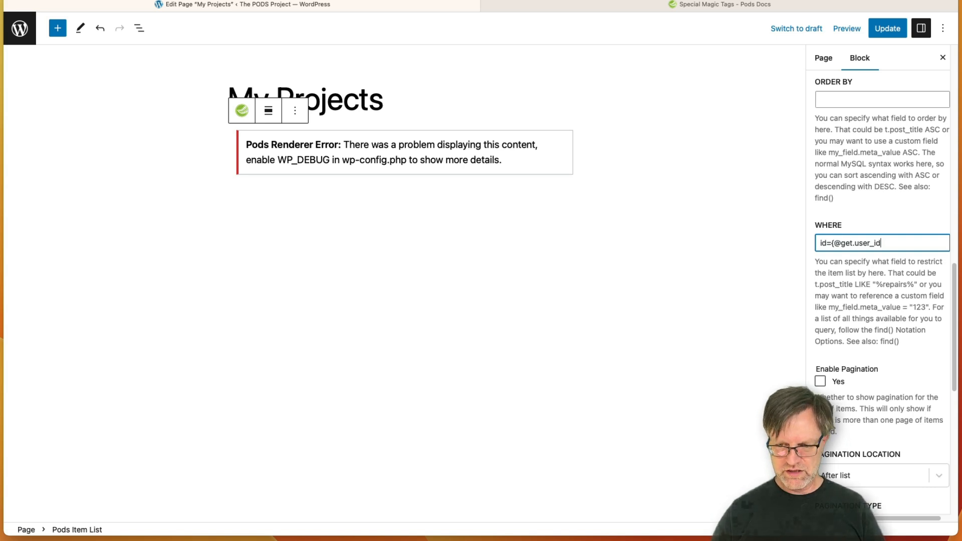
type("}")
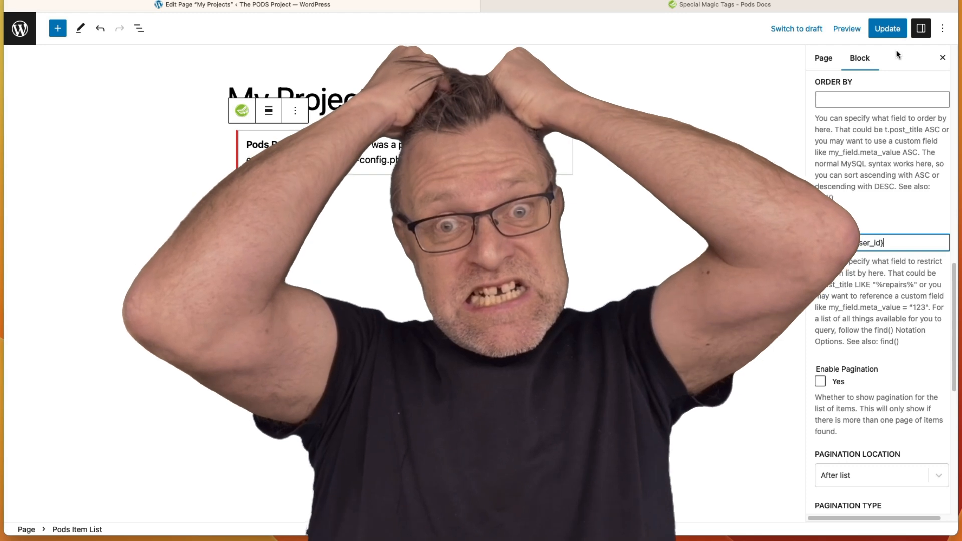
left_click(888, 28)
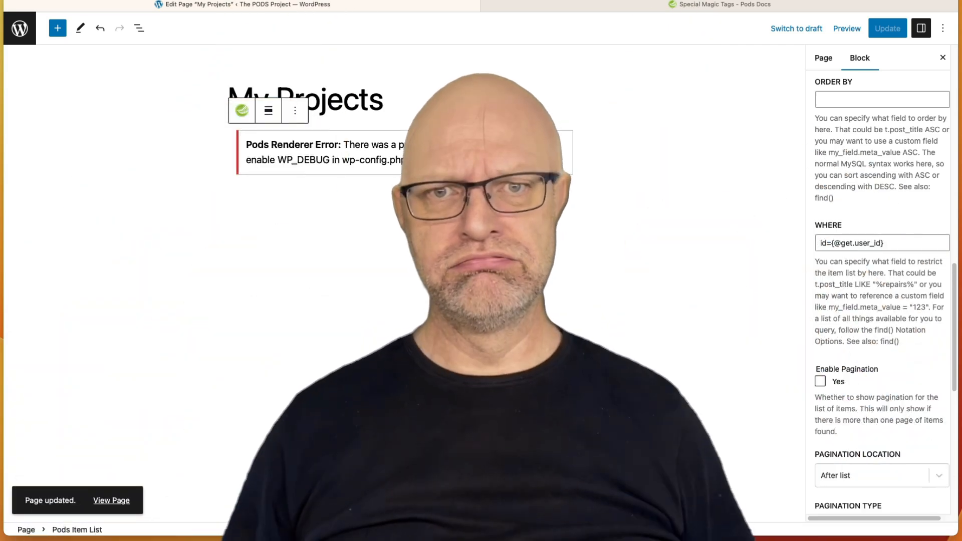
left_click(847, 249)
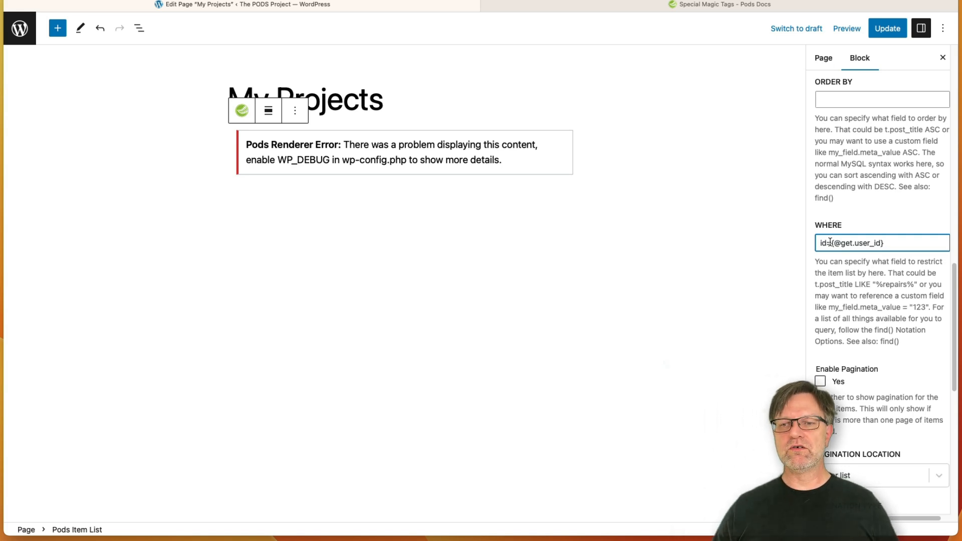
left_click(895, 33)
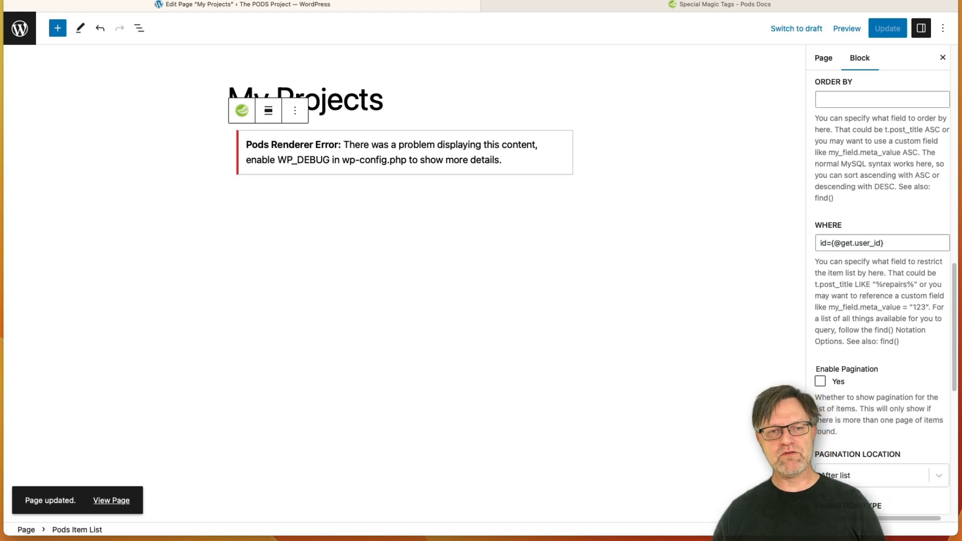
Step: Switch to the code editor and add define('PODS_SHORTCODE_ALLOW_EVALUATE_TAGS', true); on line 84 of wp-config.php, below the WP_DEBUG block
key("super+Tab")
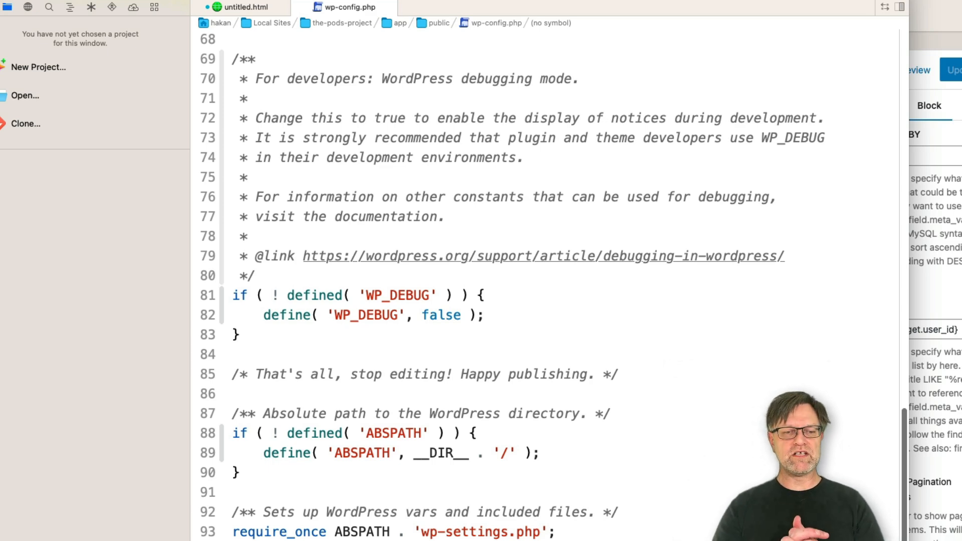
scroll(476, 290, "down", 1)
scroll(484, 291, "up", 3)
left_click(256, 401)
type("define(")
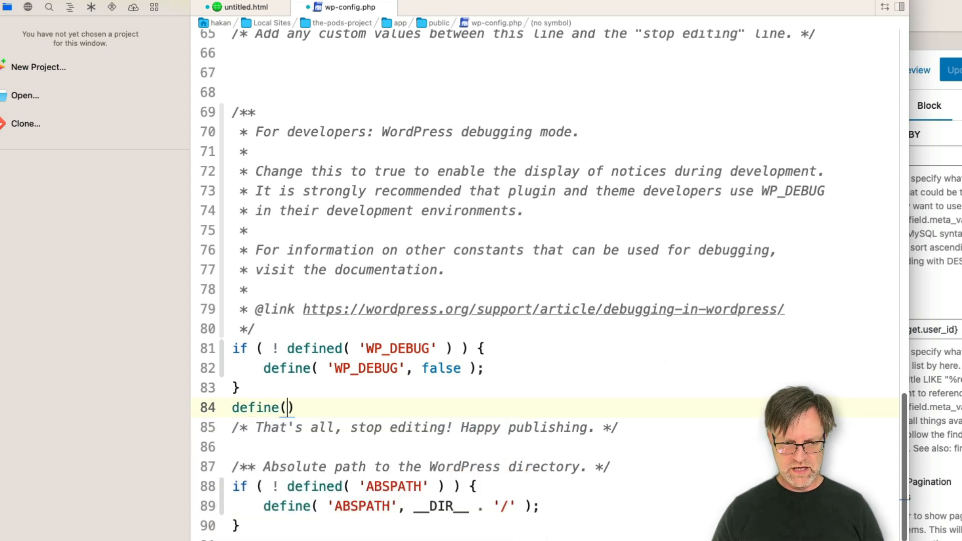
type("'")
type("PODS_SHORTCODE_ALLOW_EVALUATE_TAGS")
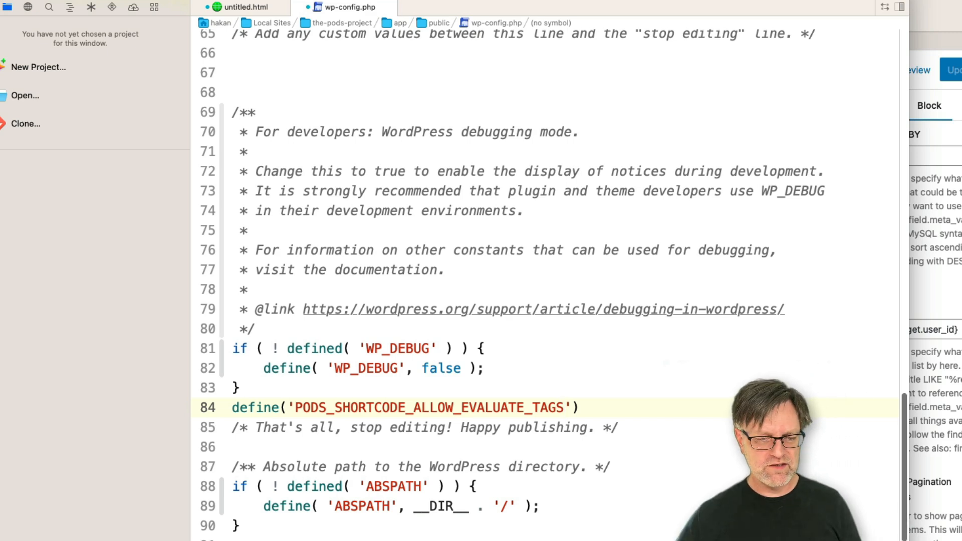
key("Right")
type(", true")
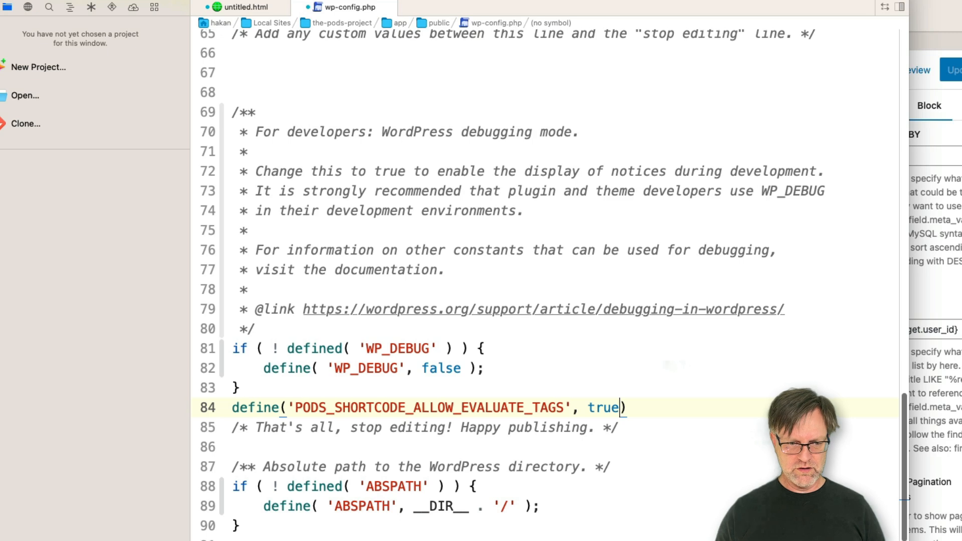
key("Right")
type(";")
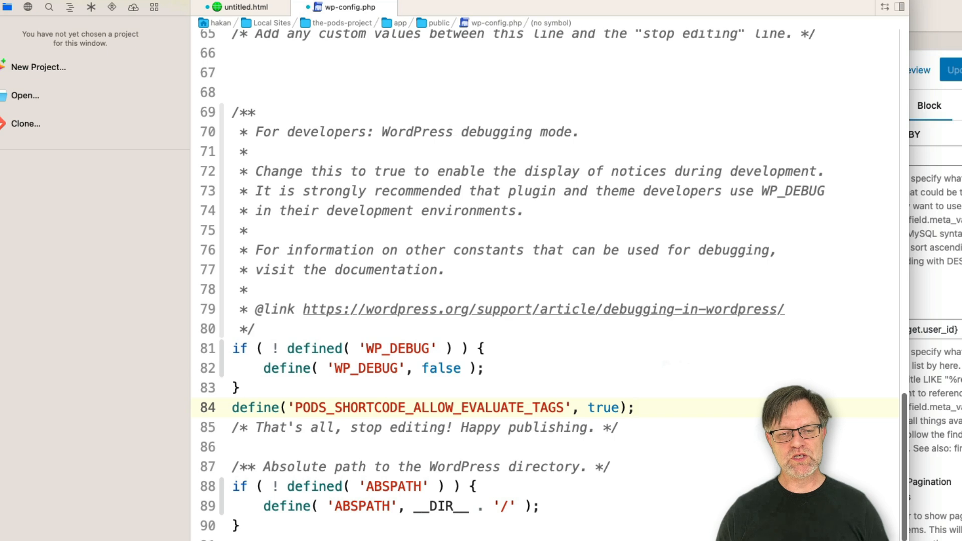
key("Return")
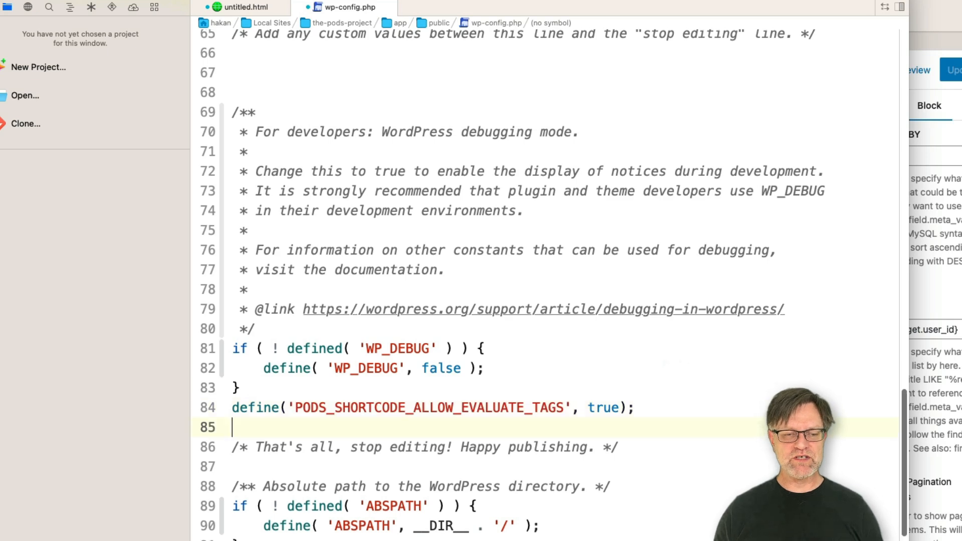
left_click(937, 381)
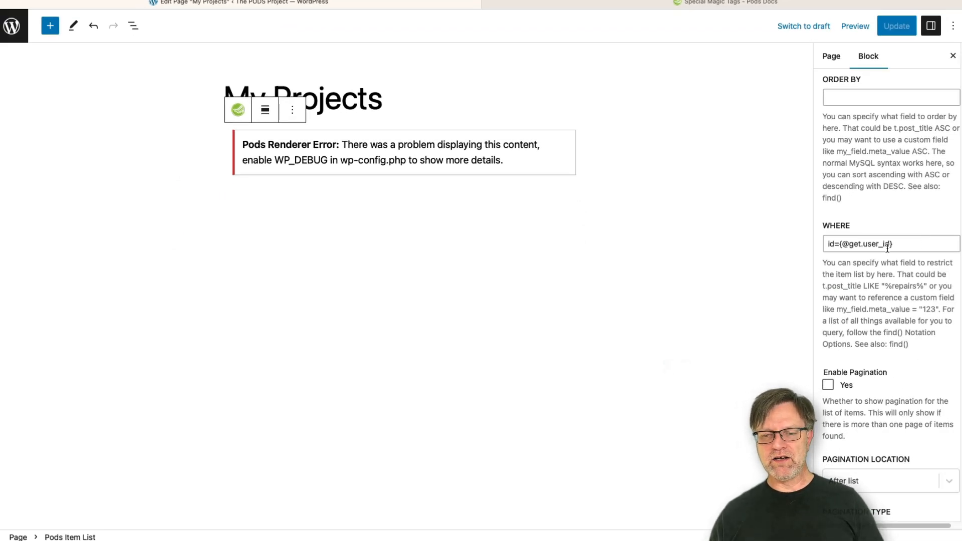
left_click(892, 244)
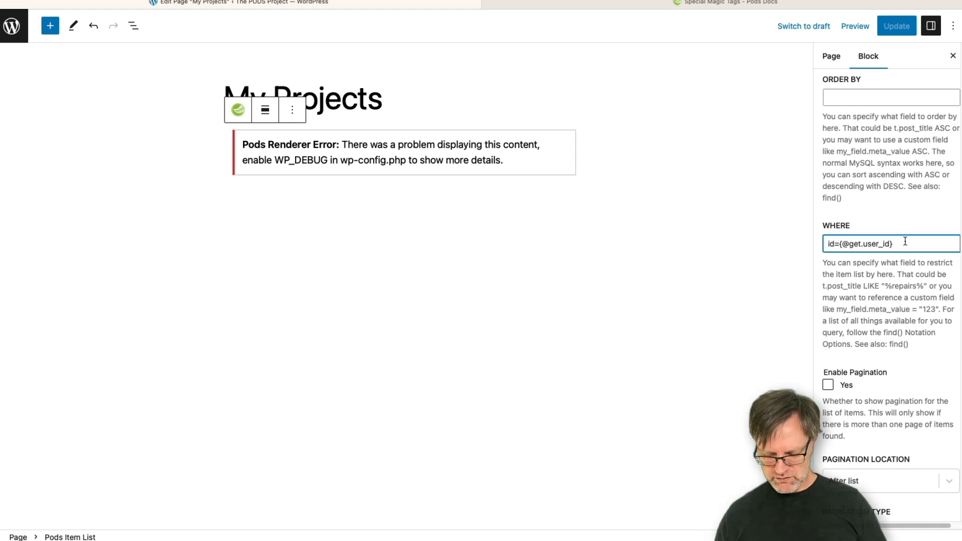
type(",")
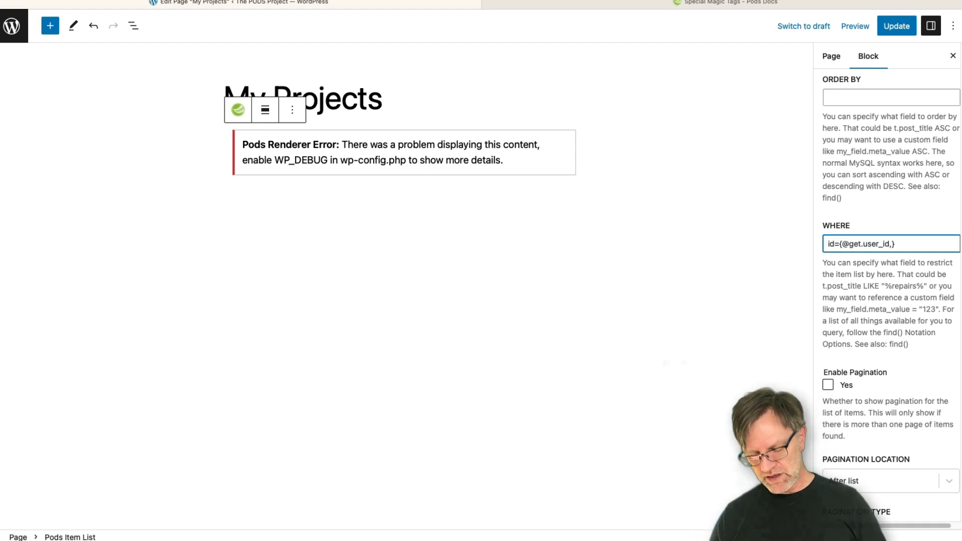
type("esc")
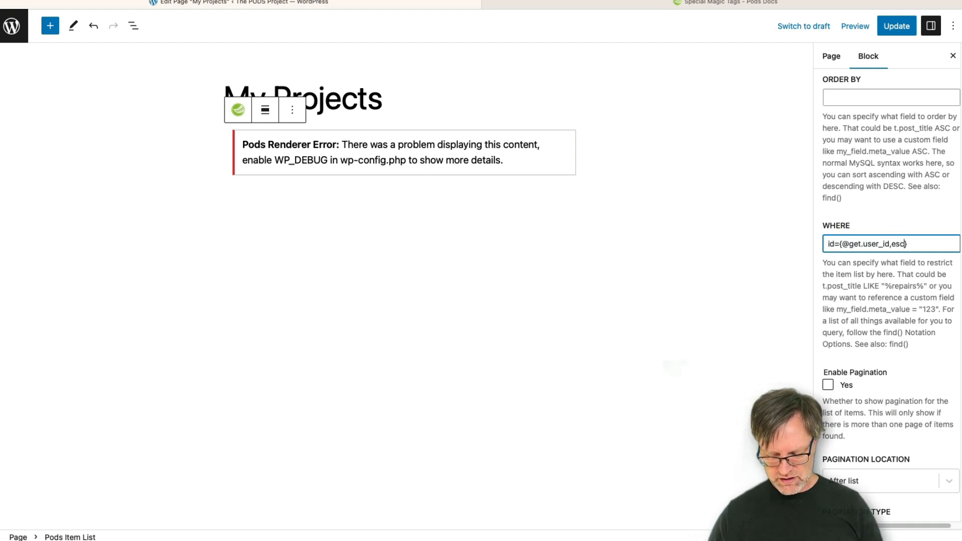
type("_sql")
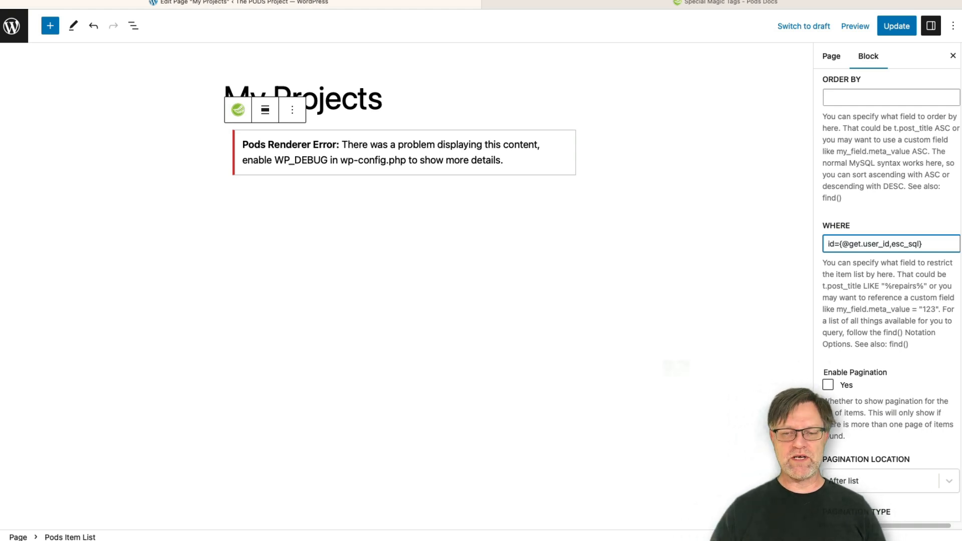
left_click(897, 26)
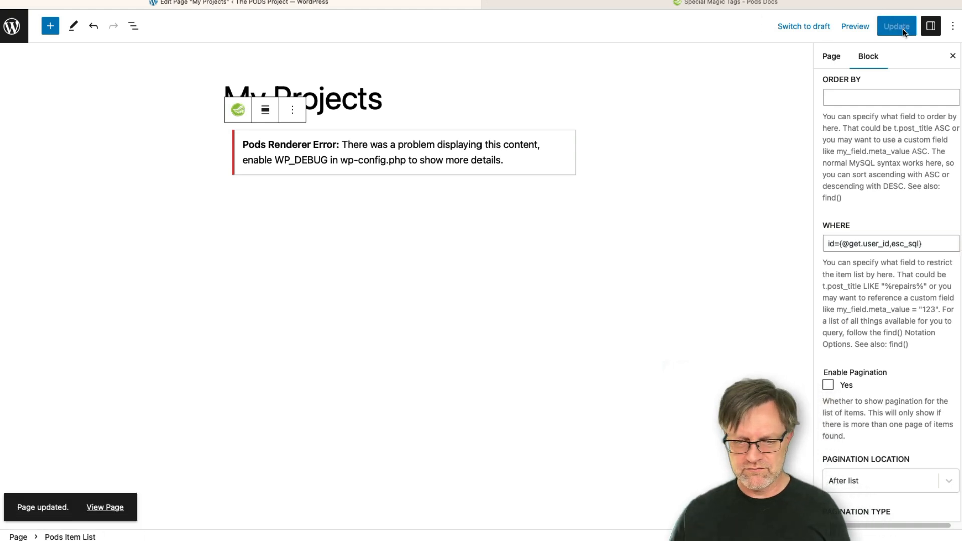
Step: Recheck the added constant in wp-config.php and open the published My Projects page through its permalink
key("super+Tab")
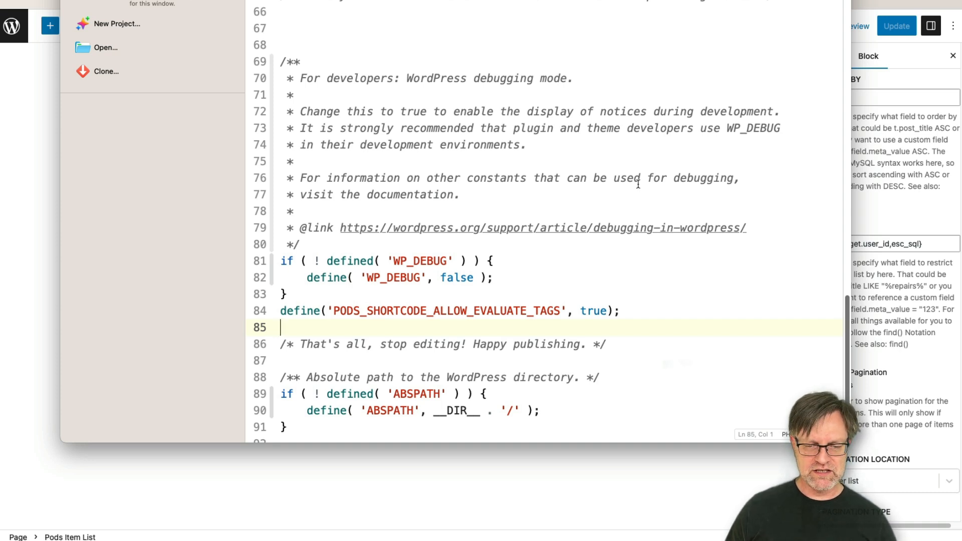
left_click(916, 212)
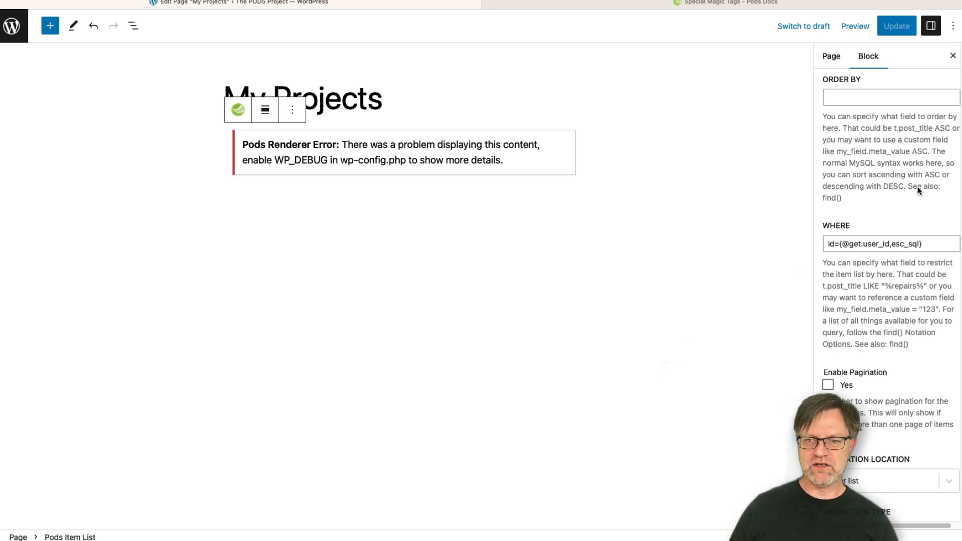
scroll(902, 208, "up", 10)
left_click(829, 58)
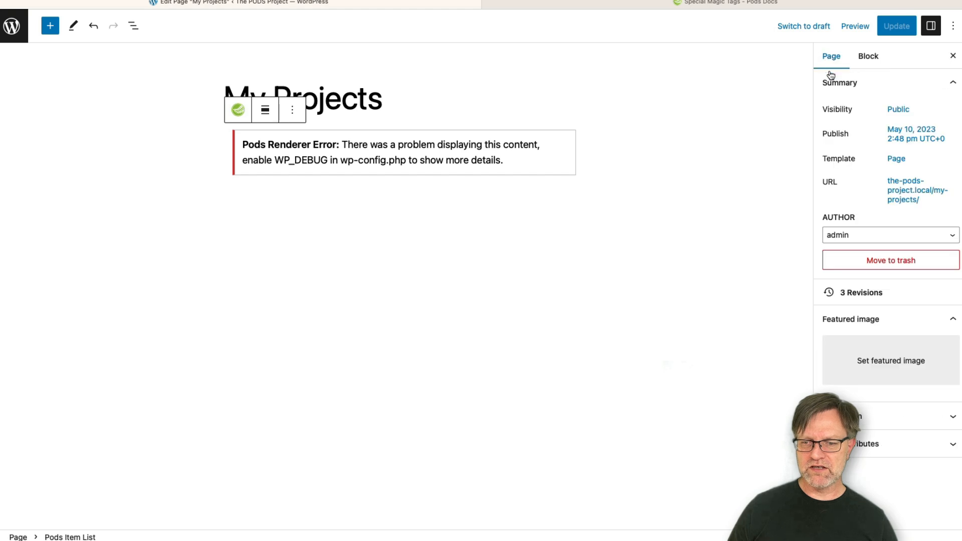
left_click(901, 200)
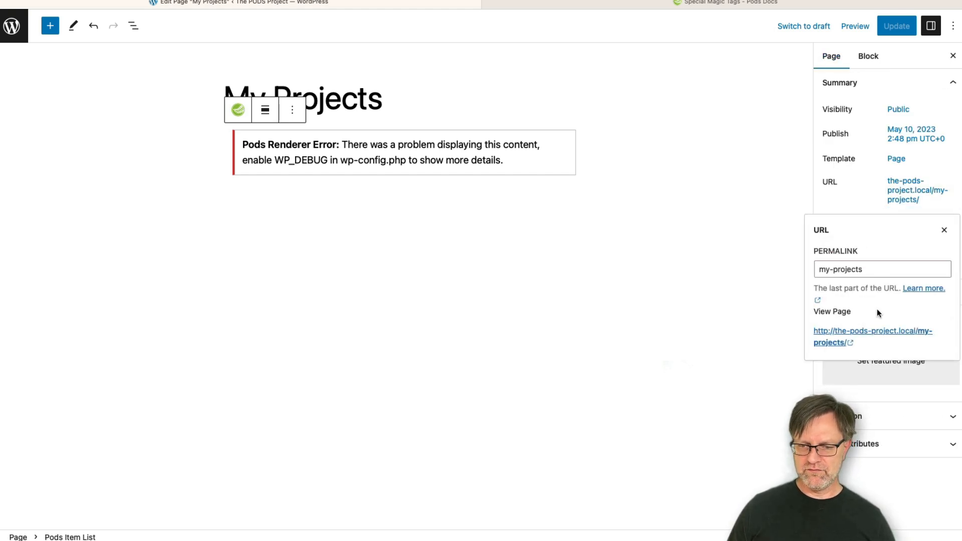
left_click(864, 332)
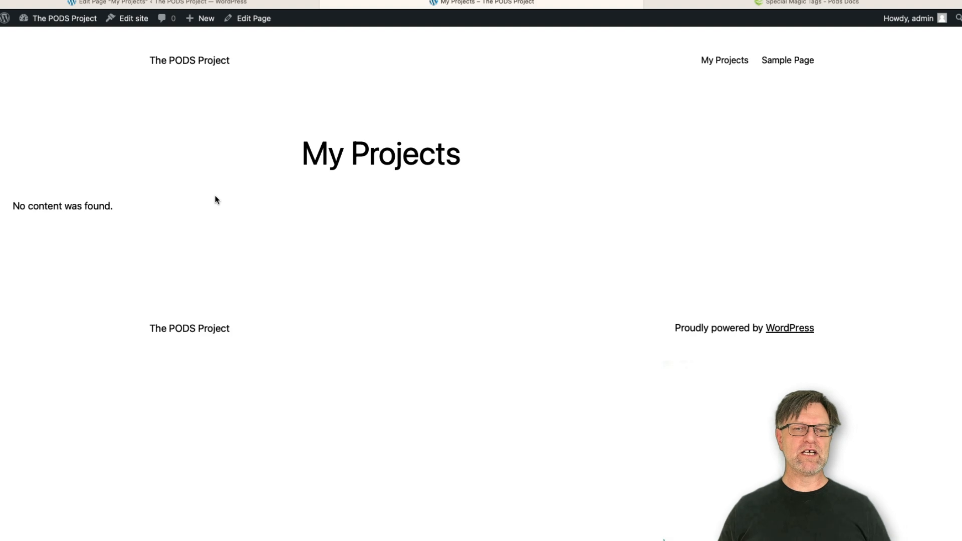
Step: Load the My Projects page with ?user_id=5 appended to its URL
left_click(547, 1)
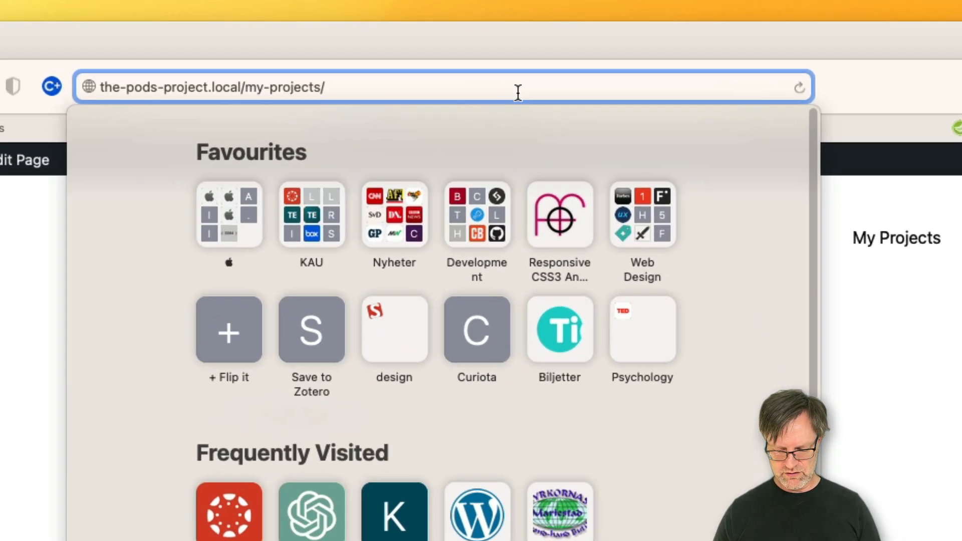
type("?us")
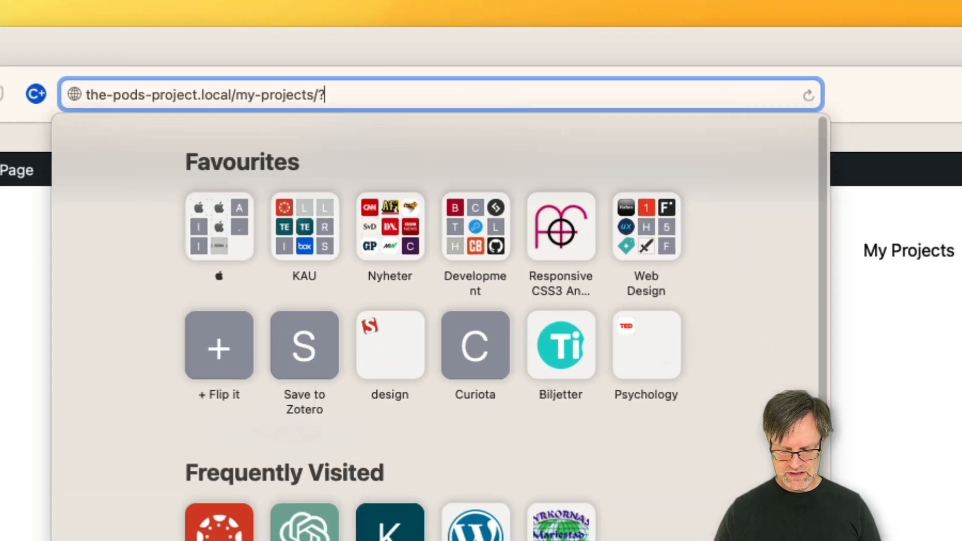
type("er")
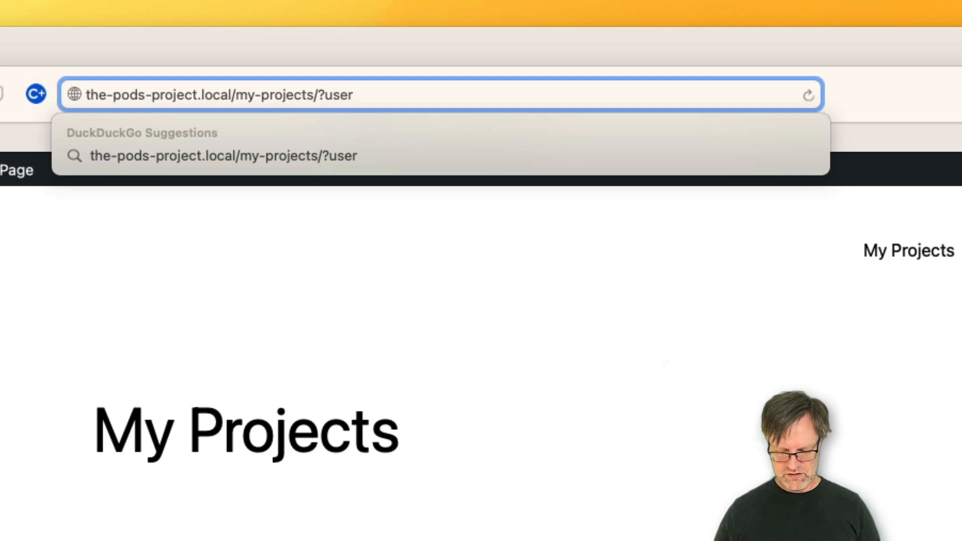
key("BackSpace")
type("r_id")
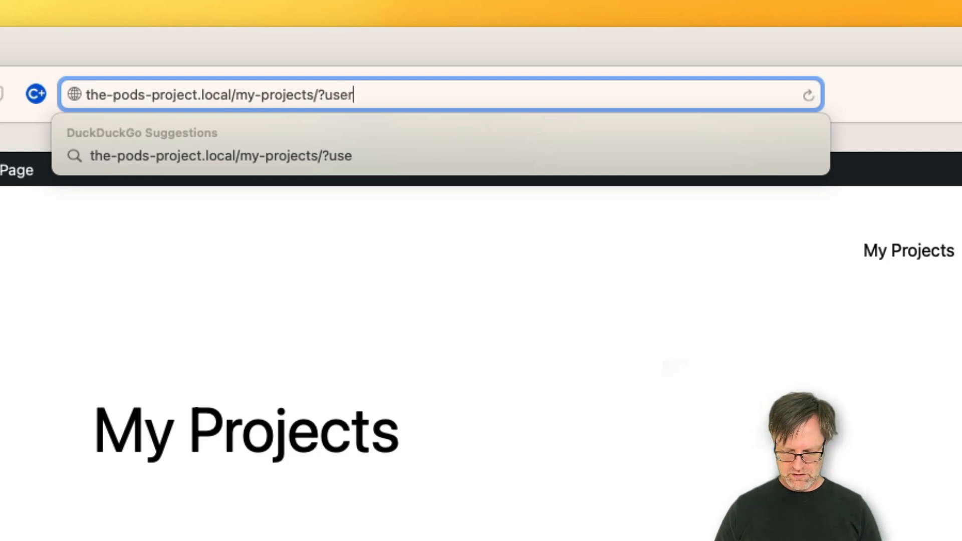
type("=5")
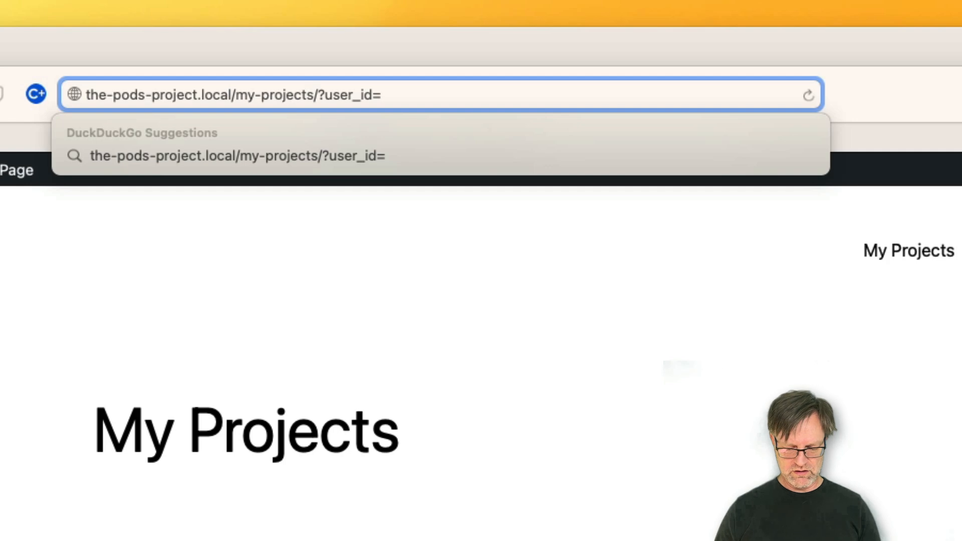
key("Return")
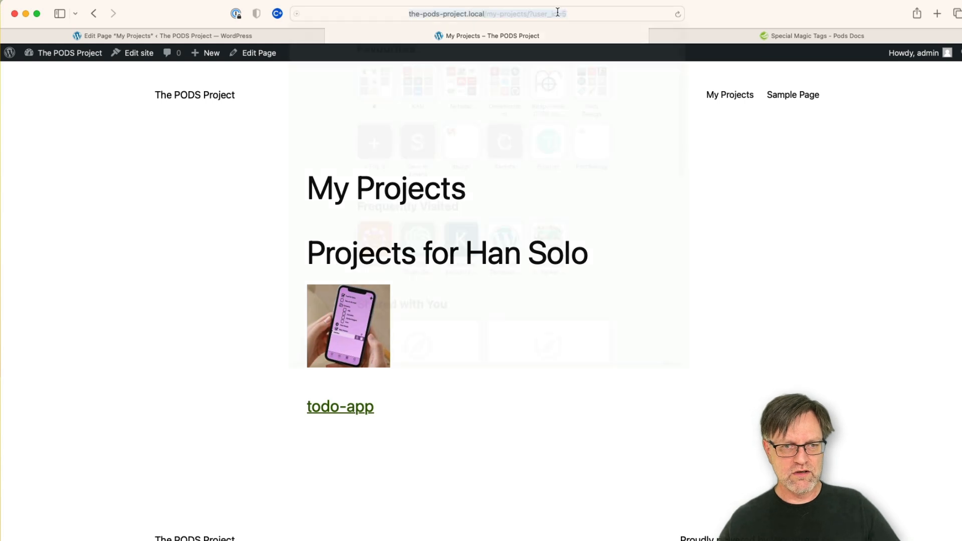
Step: Change the user_id in the My Projects URL to 4 and load the page
left_click(483, 13)
left_click(483, 14)
key("BackSpace")
type("4")
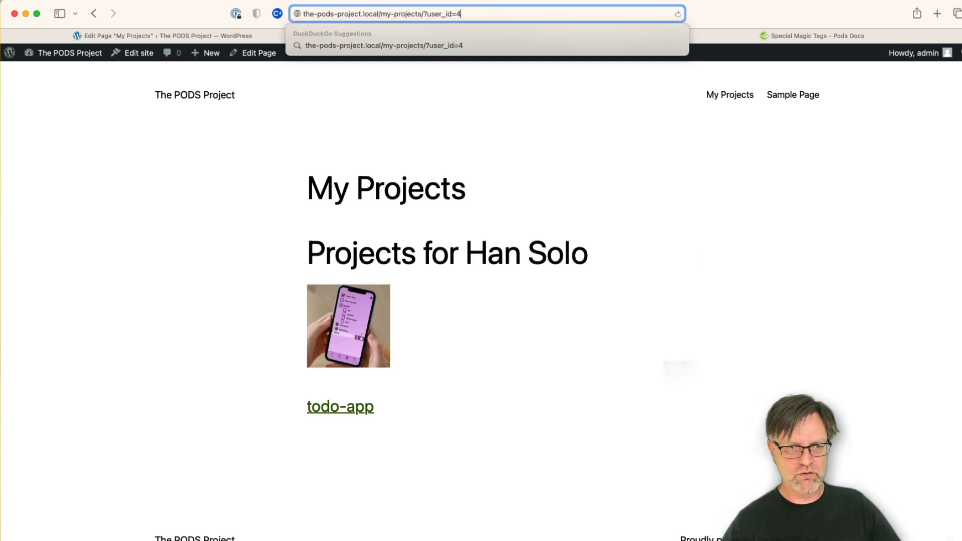
key("Return")
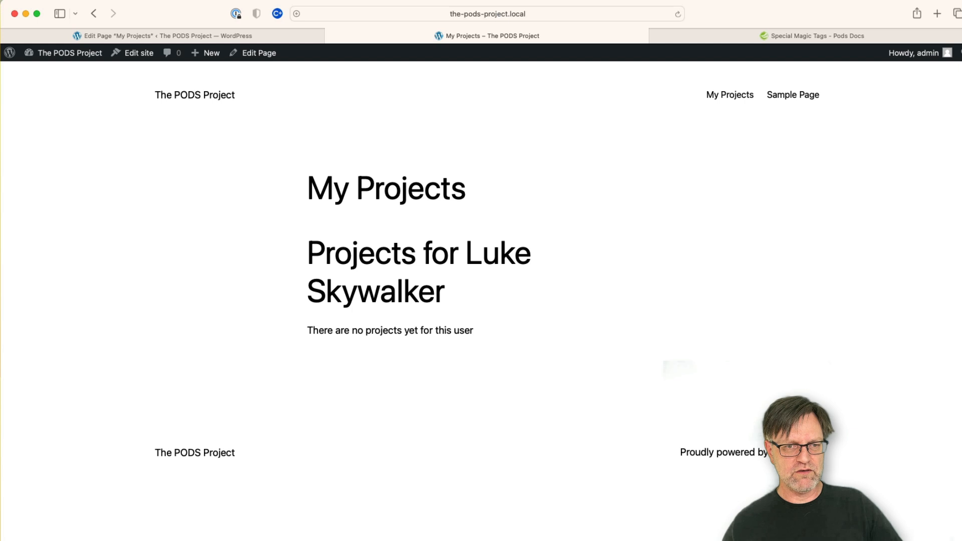
Step: Reload the My Projects page for the user whose user_id is 2
left_click(515, 14)
key("BackSpace")
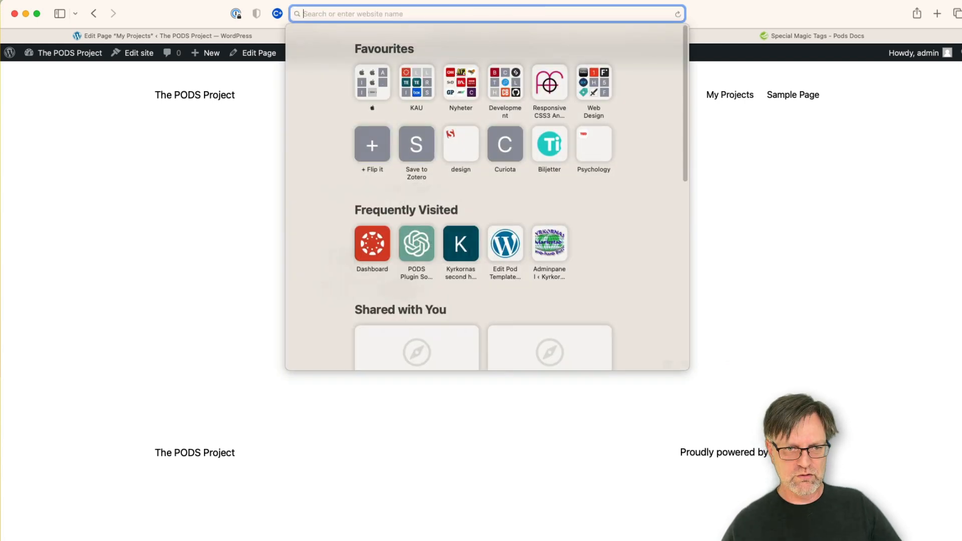
key("super+z")
key("Right")
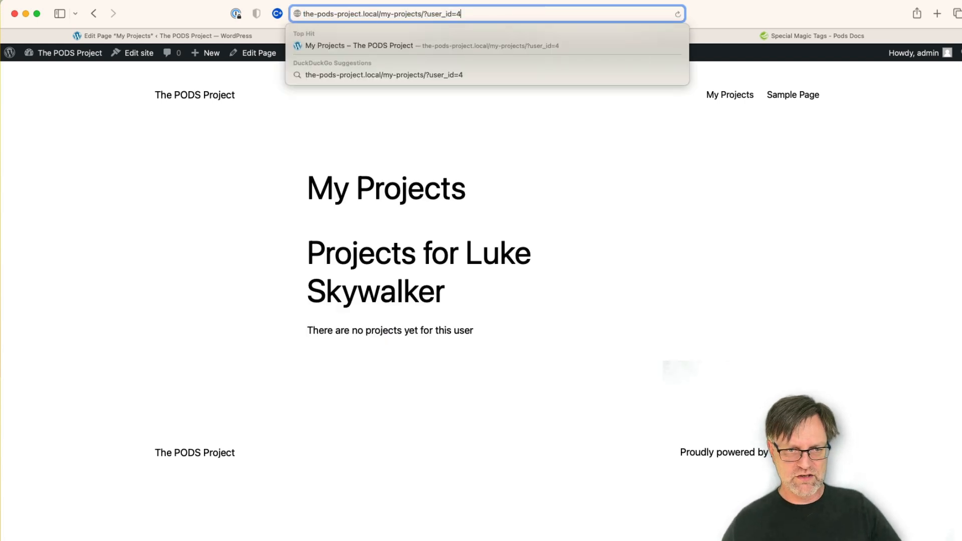
key("BackSpace")
type("2")
key("Return")
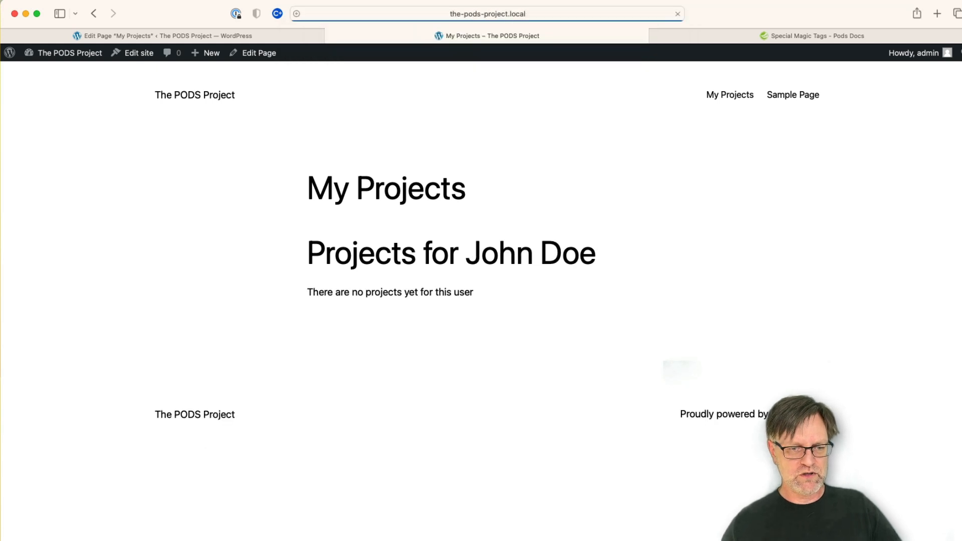
Step: Test the user filter once more by loading the My Projects URL with user_id=3
left_click(565, 11)
left_click(501, 12)
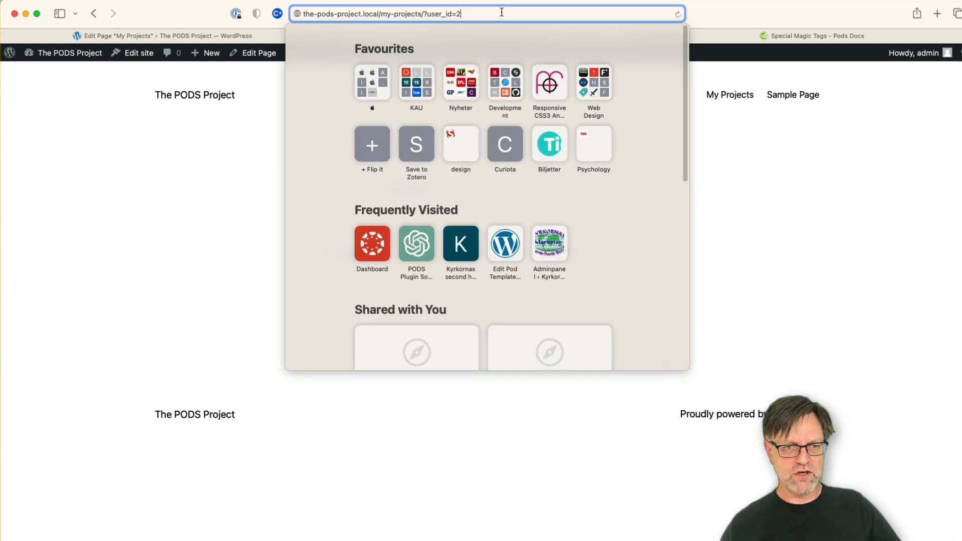
key("BackSpace")
type("3")
key("Return")
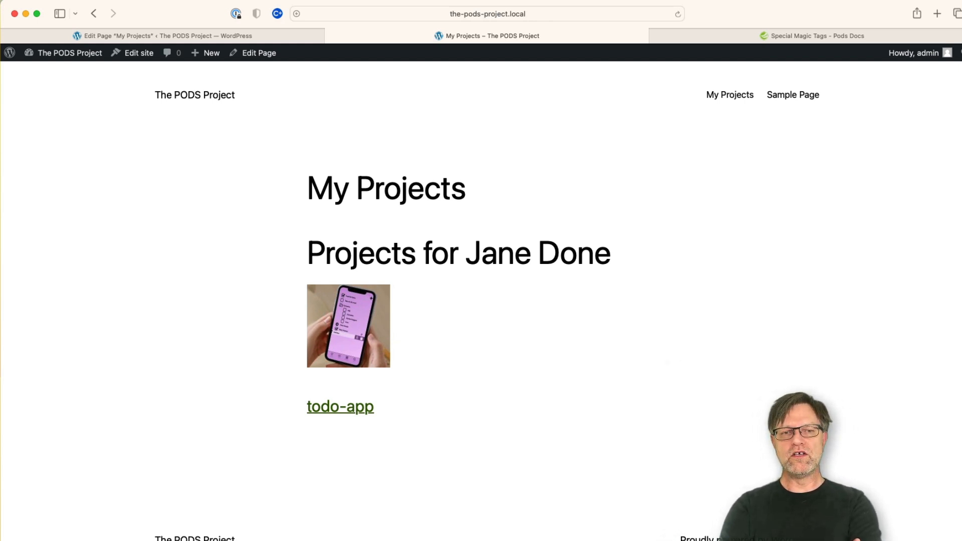
Step: Copy the my-projects/?user_id=3 part of the page's URL
left_click(540, 14)
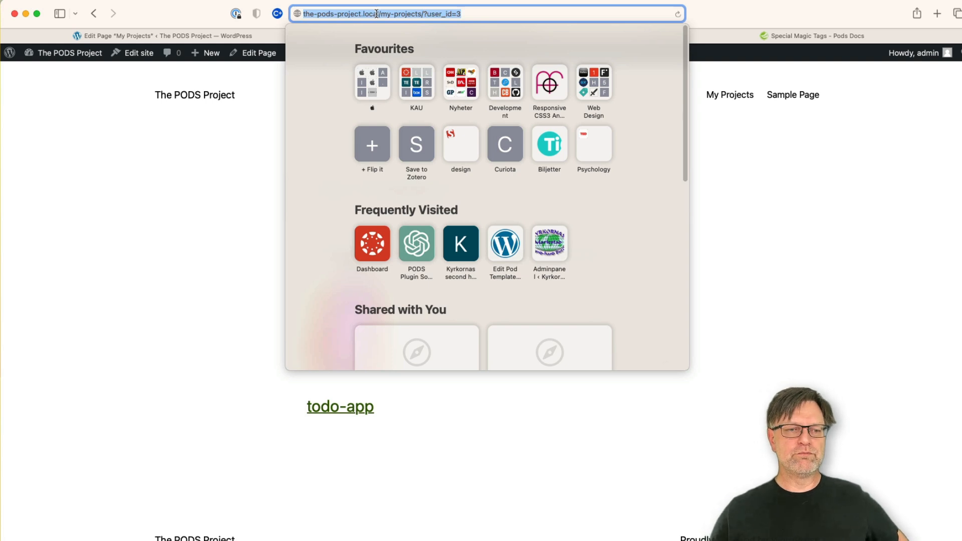
left_click_drag(377, 13, 470, 14)
key("super+c")
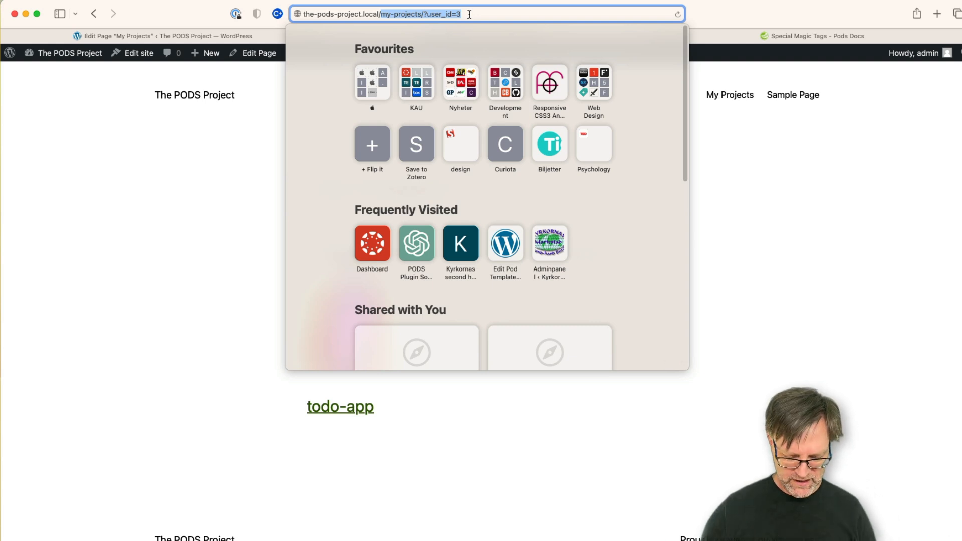
Step: Go to the WordPress dashboard and open the Project Single pod template for editing
left_click(239, 146)
left_click(54, 55)
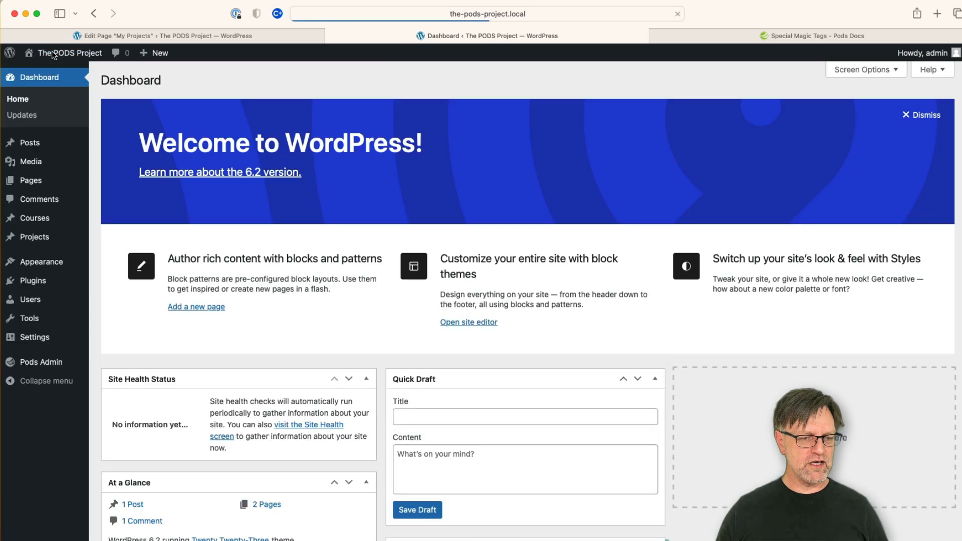
mouse_move(50, 362)
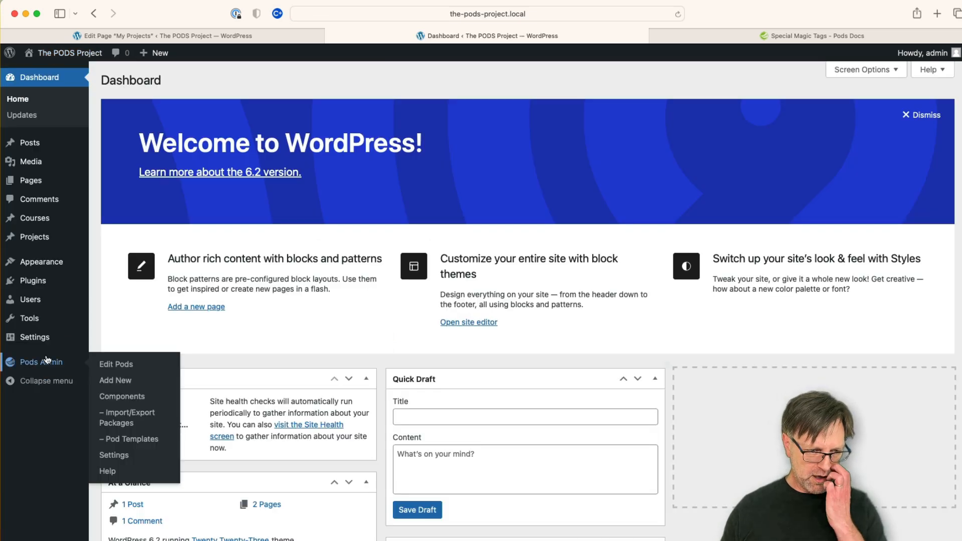
left_click(137, 439)
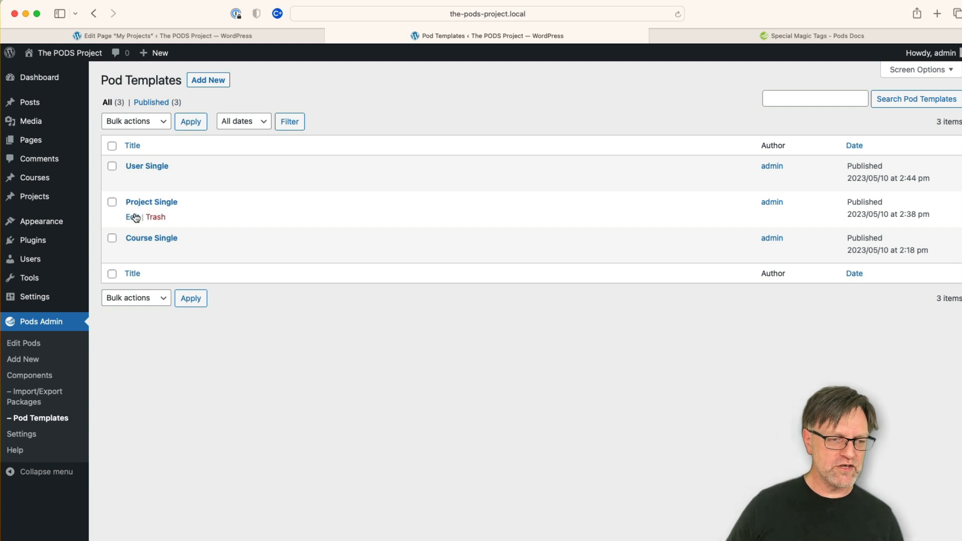
left_click(132, 217)
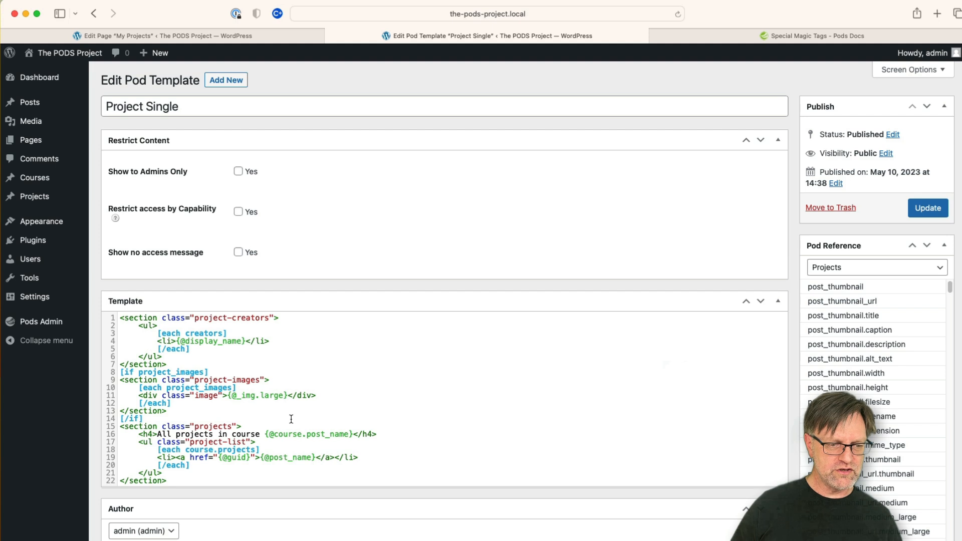
left_click(177, 342)
type("<")
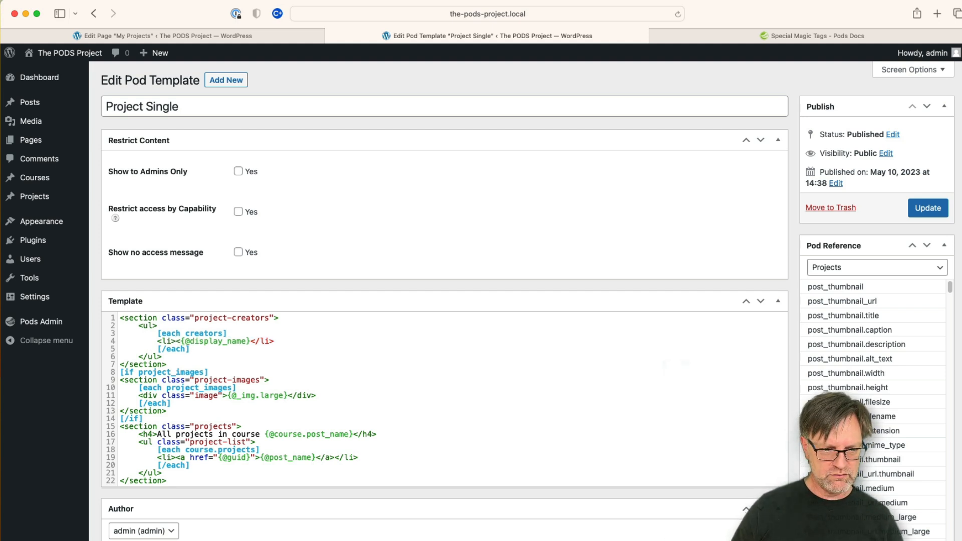
type("a href")
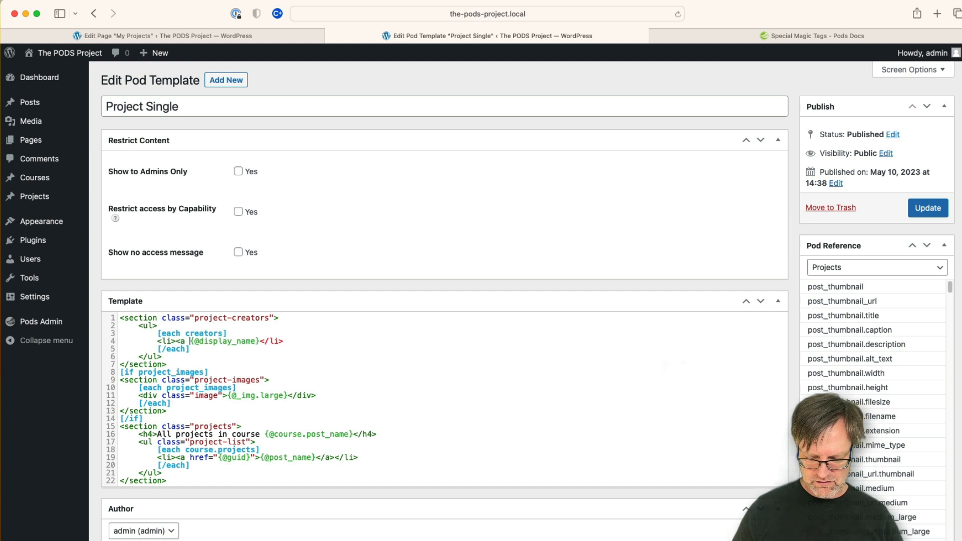
type("=\"")
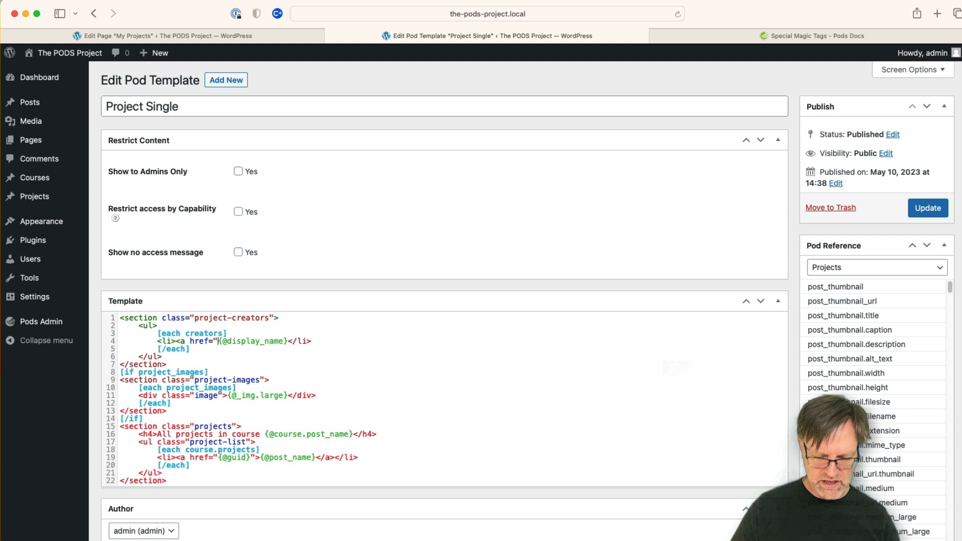
key("super+v")
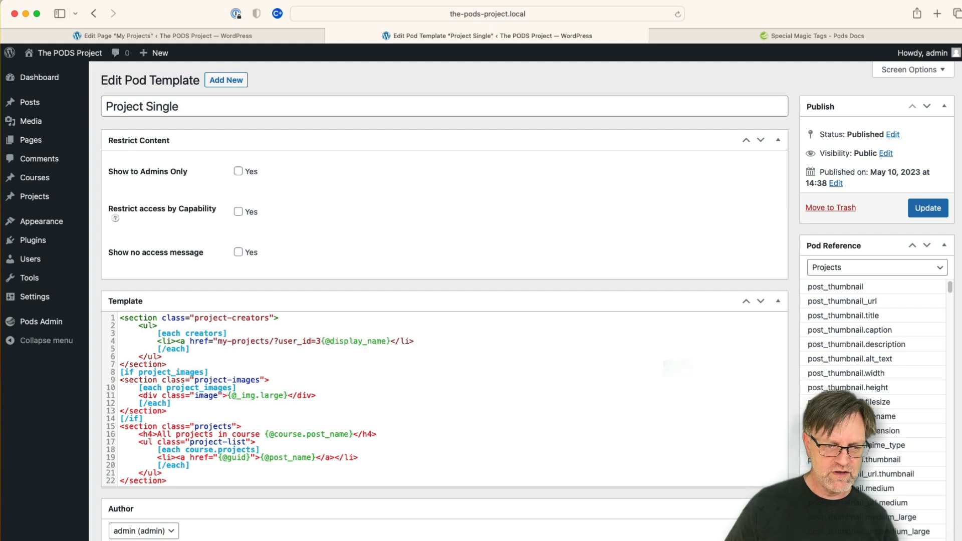
key("BackSpace")
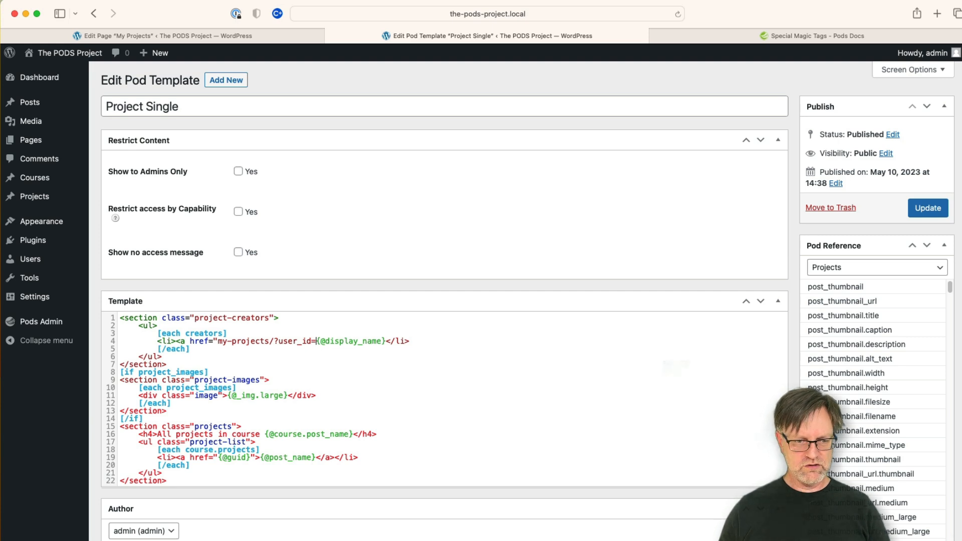
type("{")
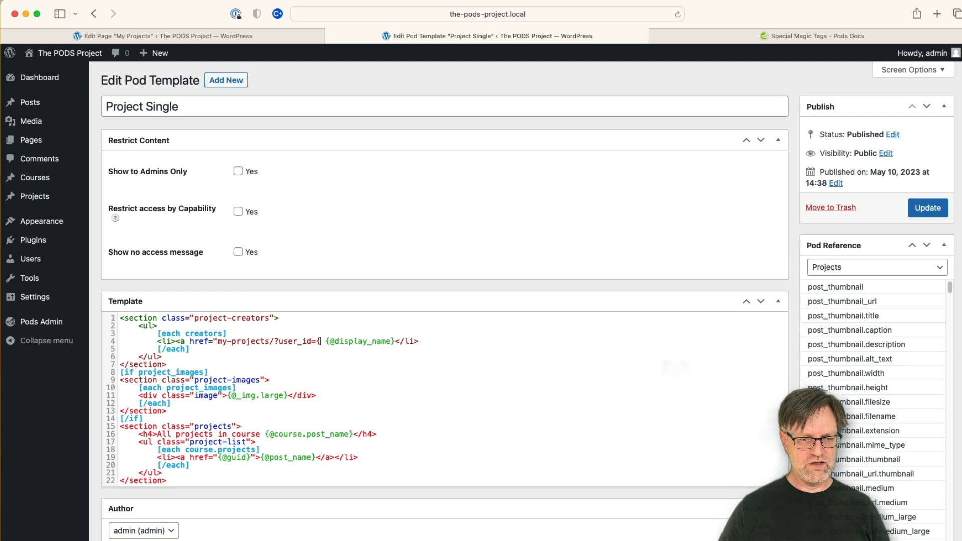
type("@")
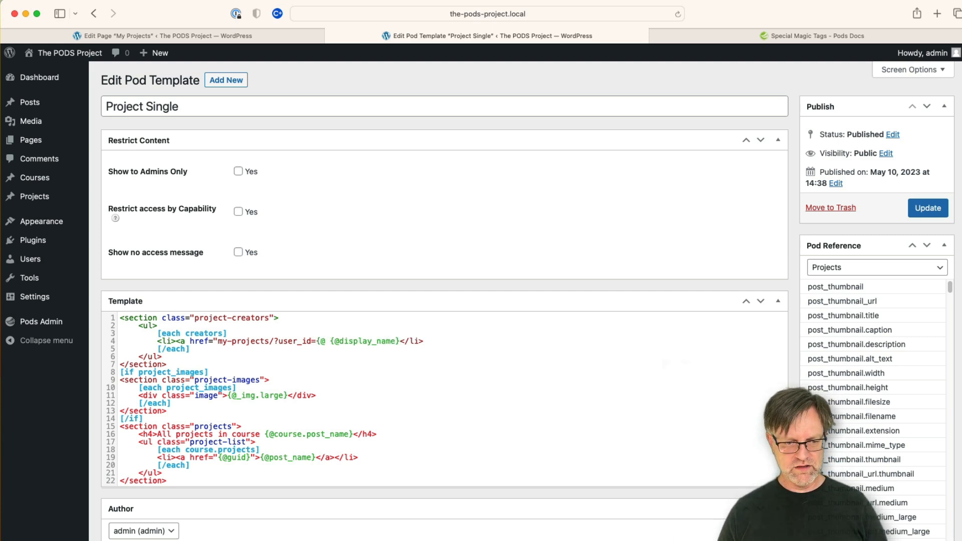
left_click(907, 270)
left_click(906, 273)
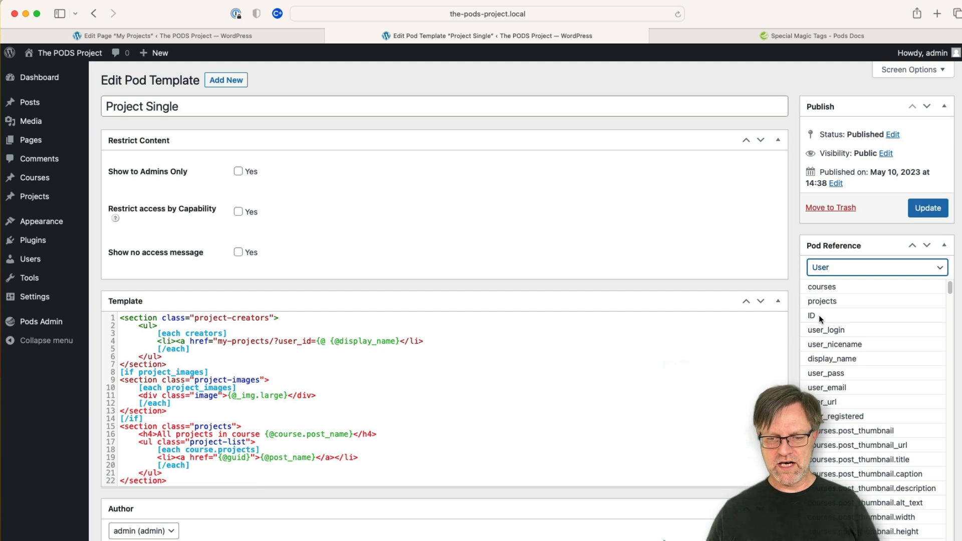
left_click(330, 340)
type("ID")
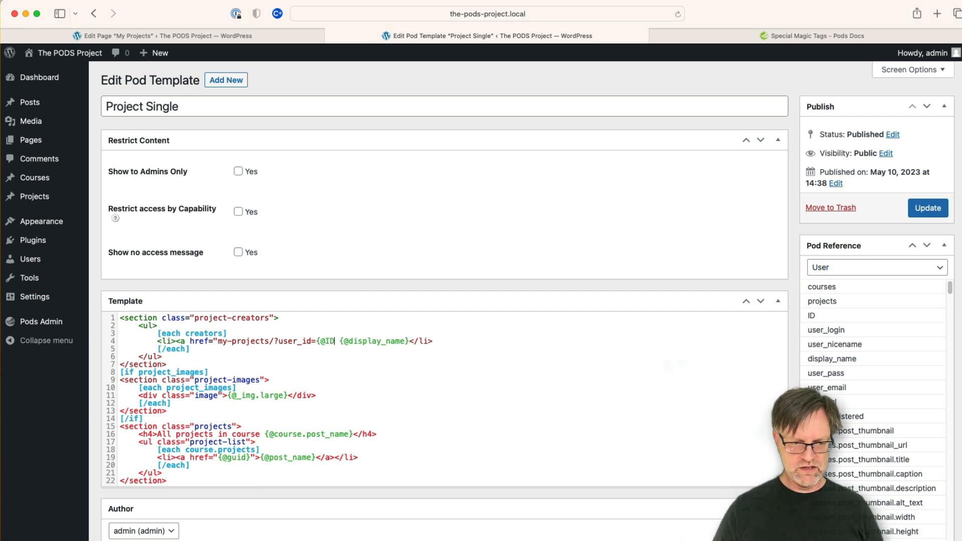
type("}")
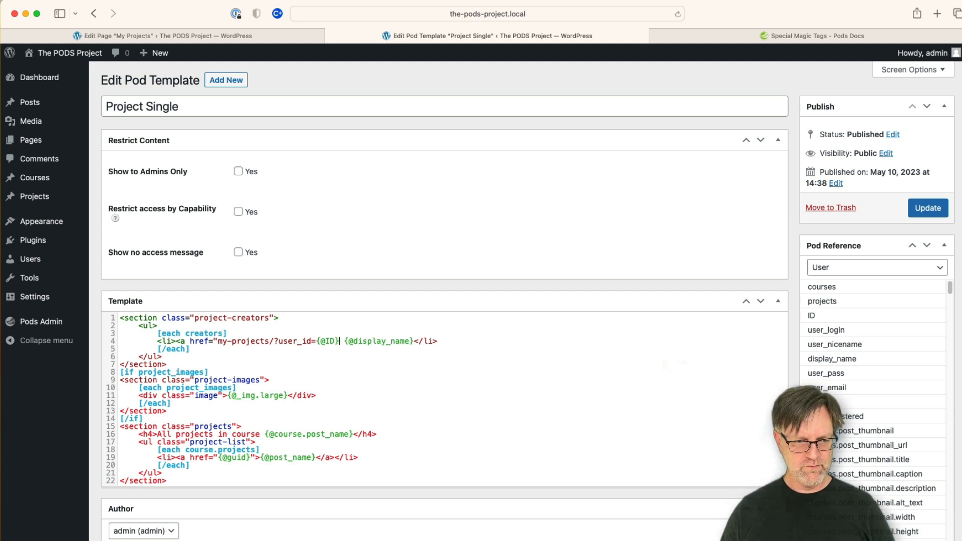
type("\">")
key("Right")
key("BackSpace")
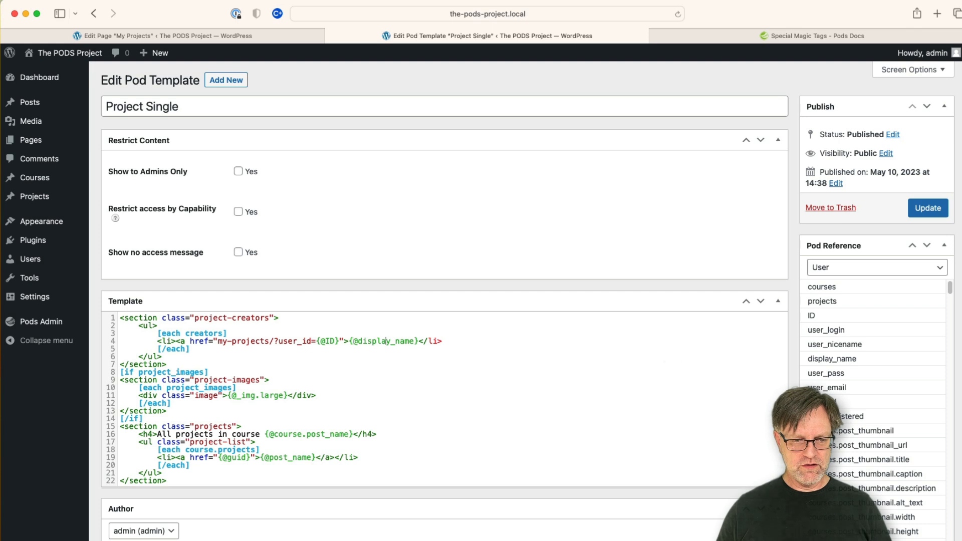
type("</")
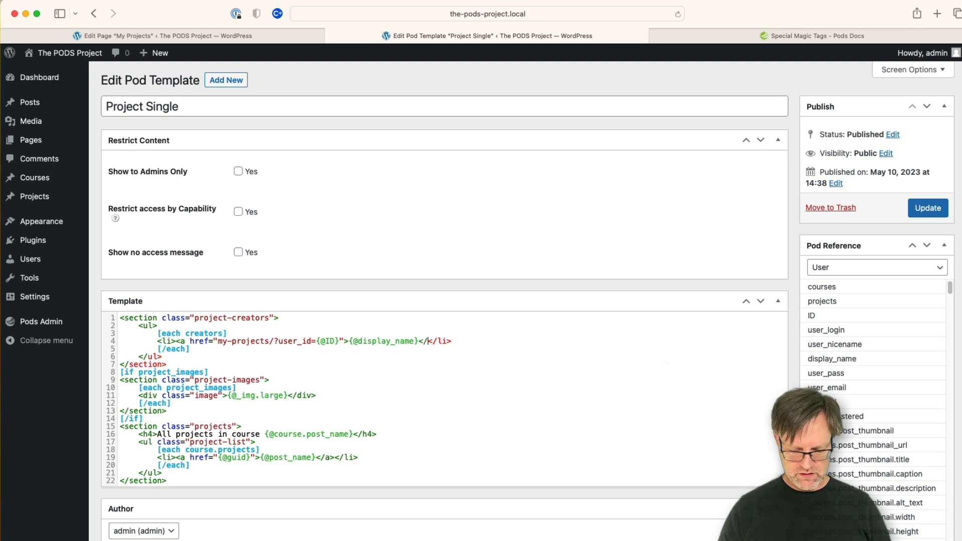
type("a>")
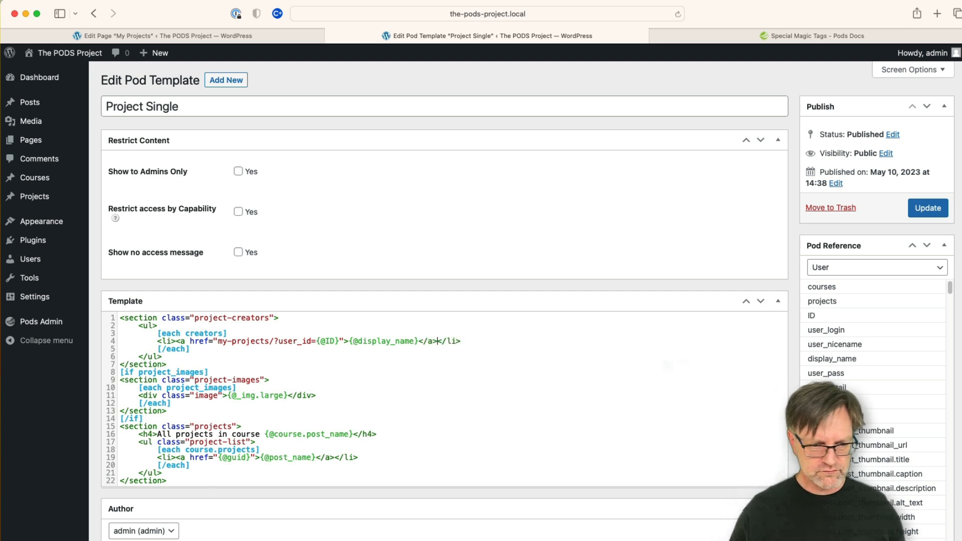
left_click(920, 210)
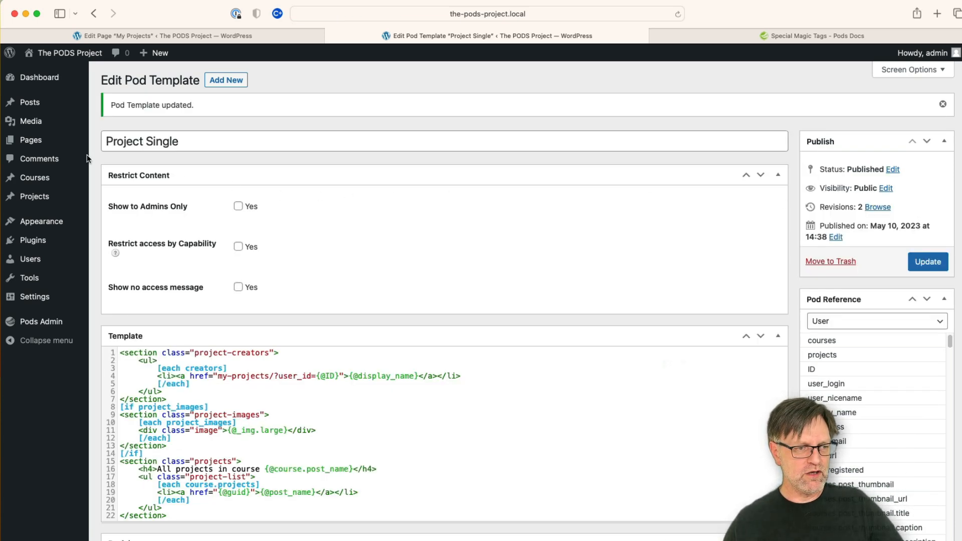
Step: View the published ToDo App project and follow the first creator's link to test it
mouse_move(38, 198)
left_click(143, 195)
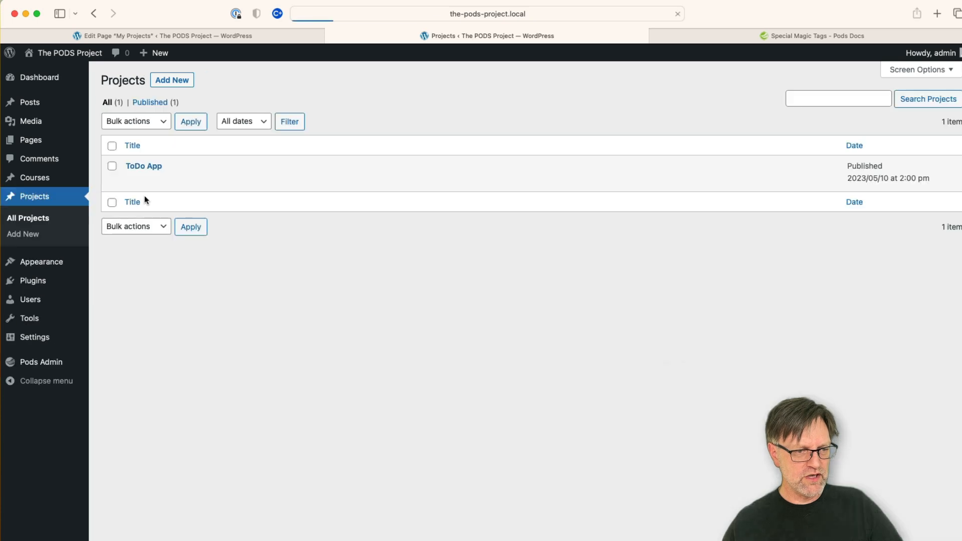
left_click(222, 181)
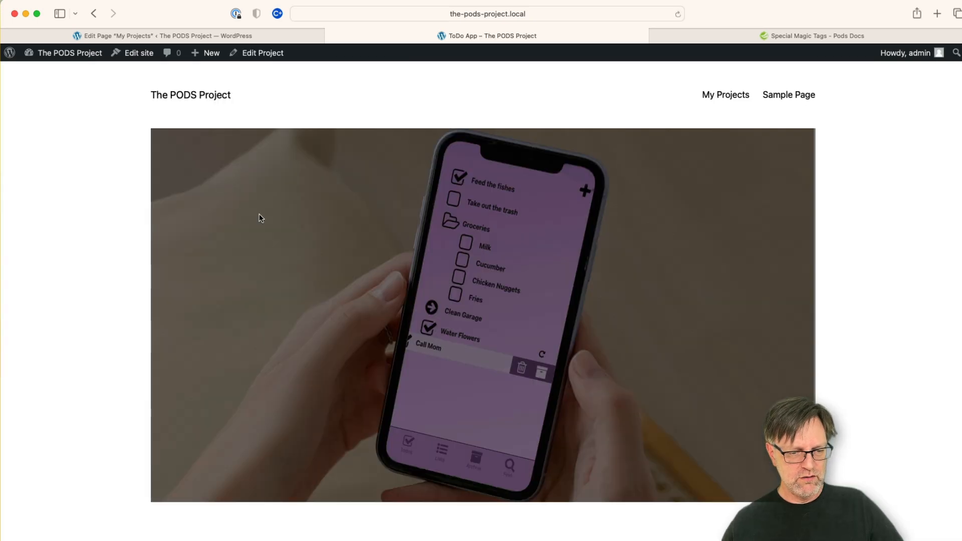
scroll(239, 195, "down", 10)
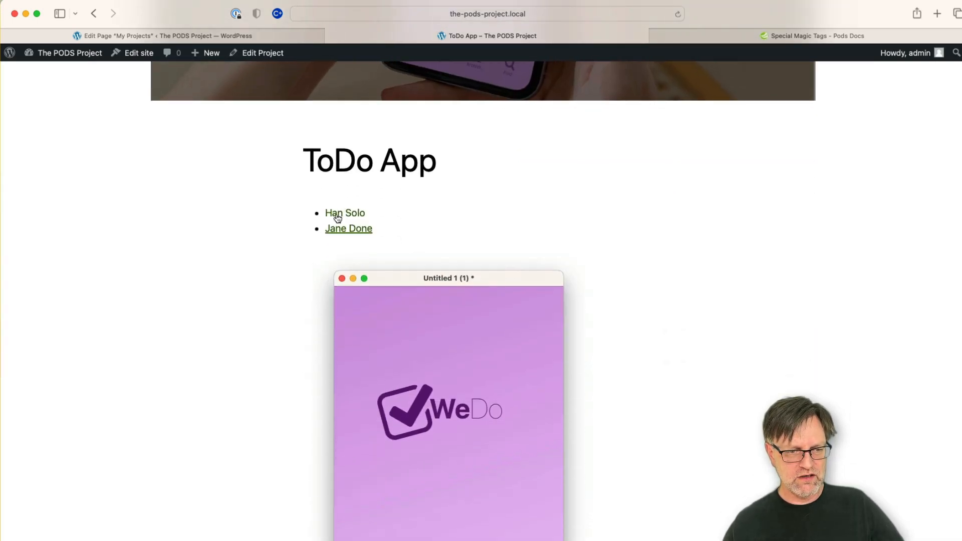
left_click(336, 217)
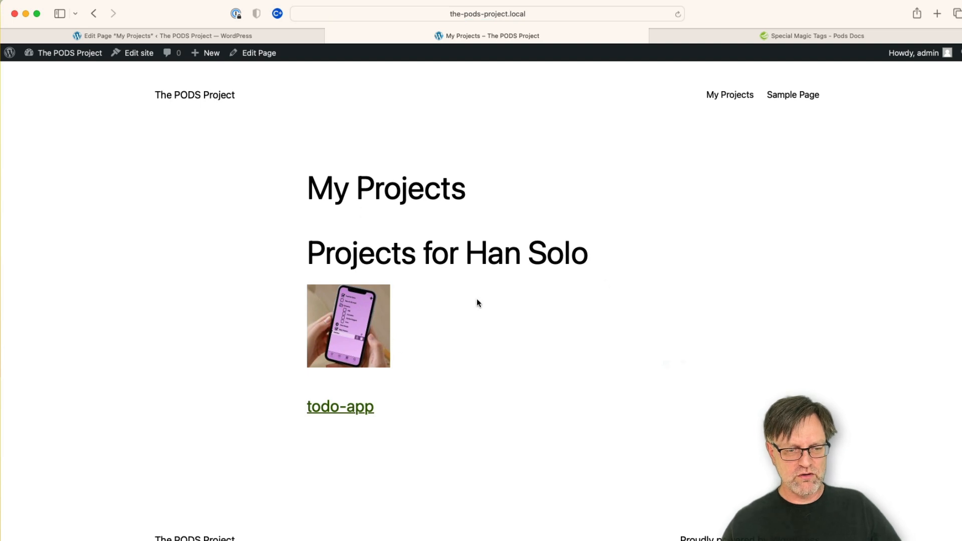